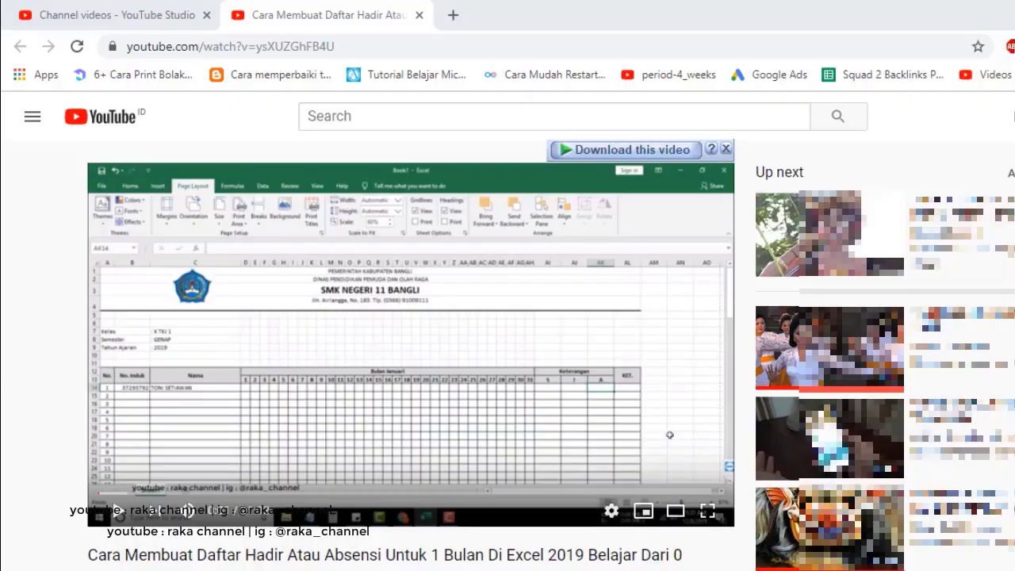
# Adjust the YouTube video's playback speed, then bring up the Word document with the MEJA cards.
pyautogui.click(611, 512)
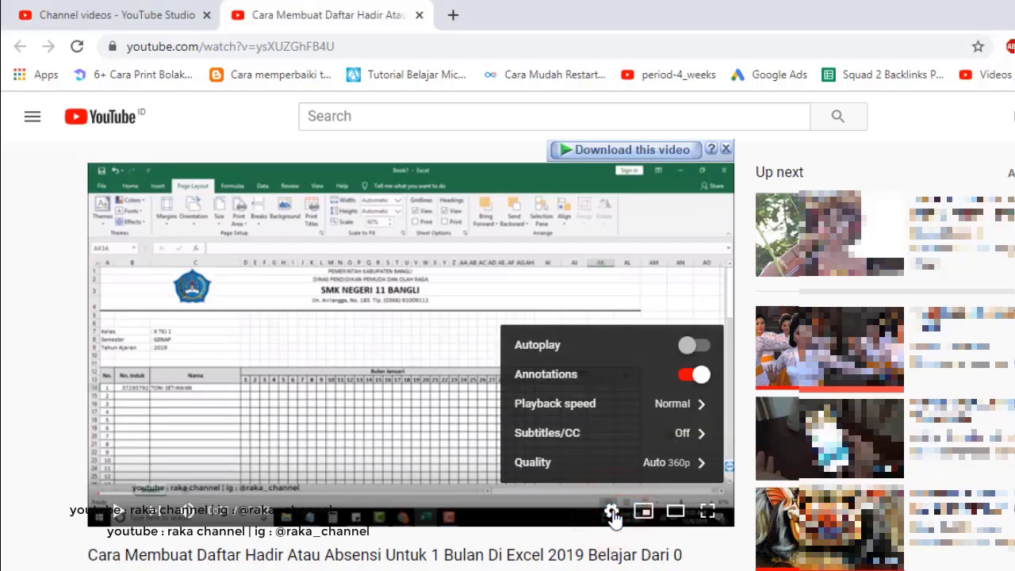
pyautogui.click(632, 404)
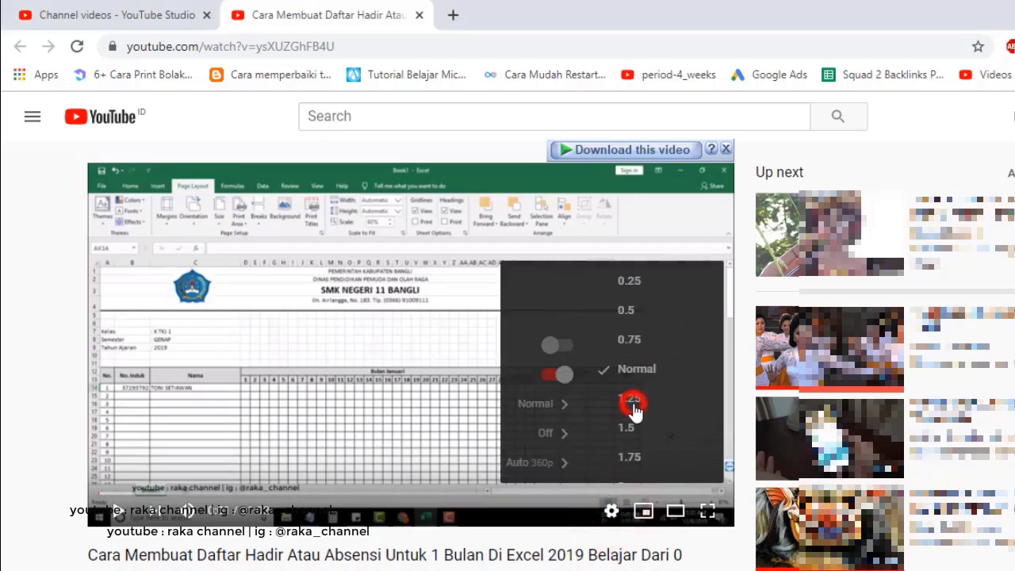
pyautogui.moveTo(720, 379); pyautogui.dragTo(720, 414)
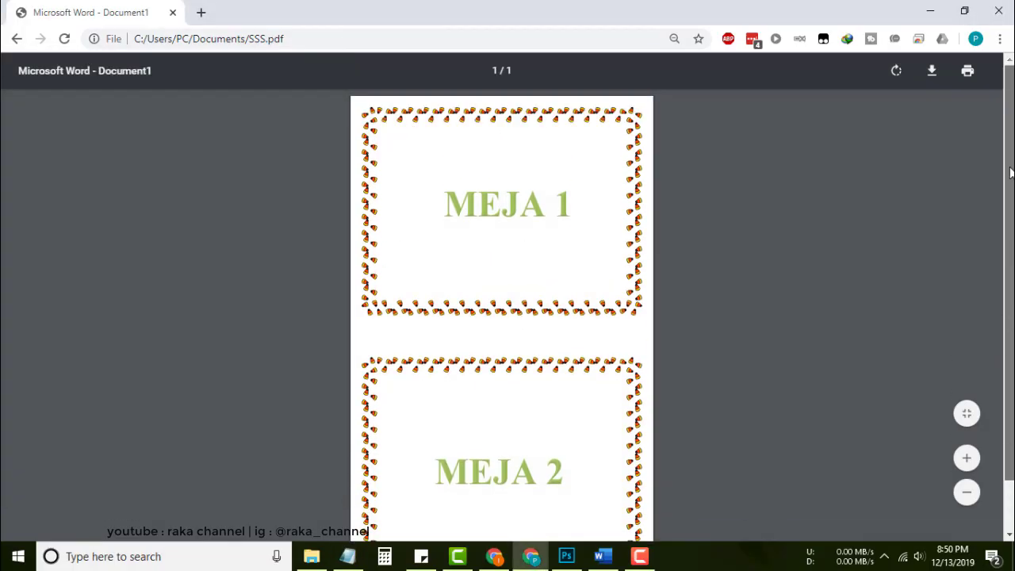
pyautogui.click(597, 559)
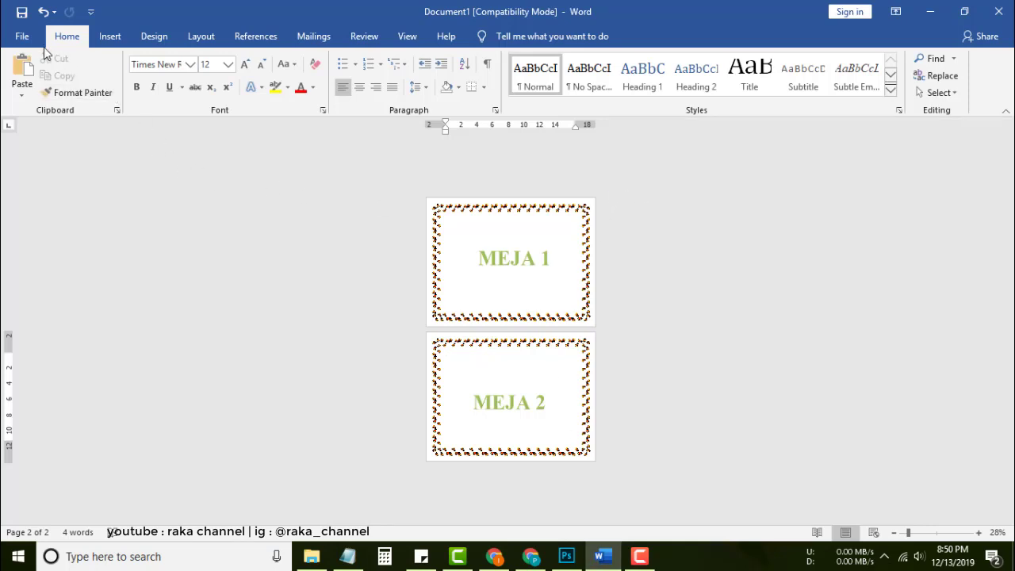
# Create blank Document2, close the MEJA cards document without saving, and zoom in.
pyautogui.click(27, 37)
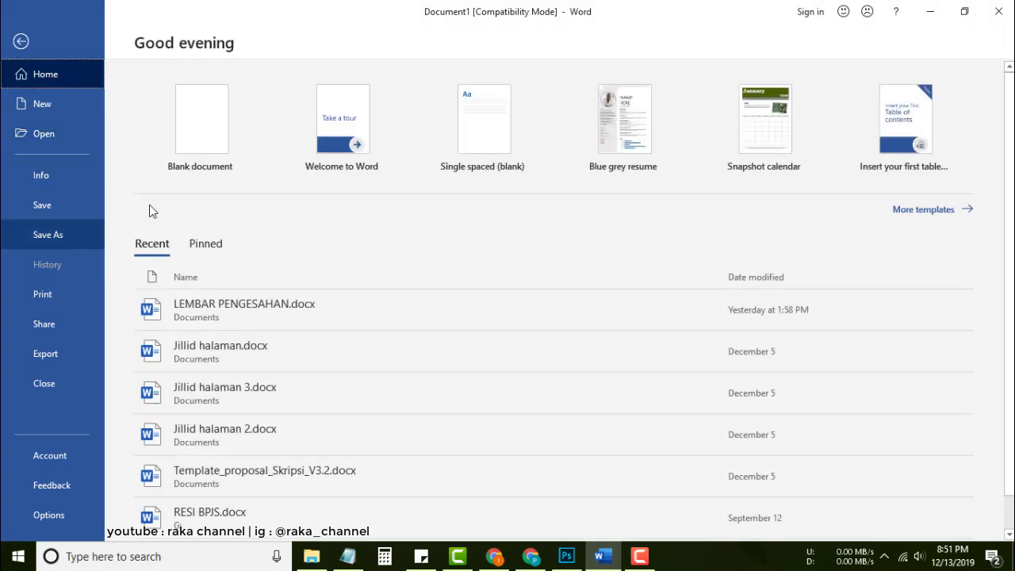
pyautogui.click(200, 136)
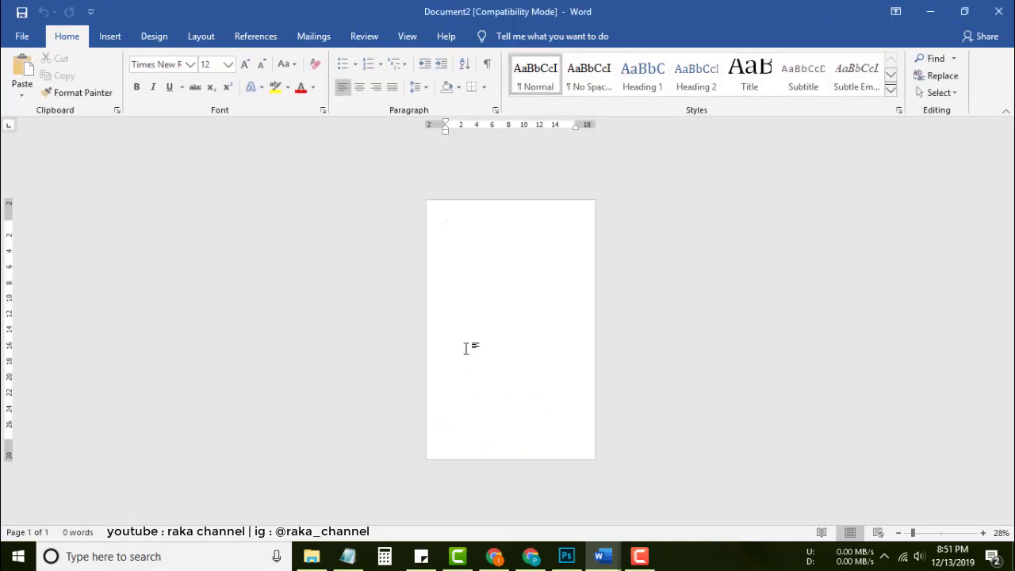
pyautogui.moveTo(603, 555)
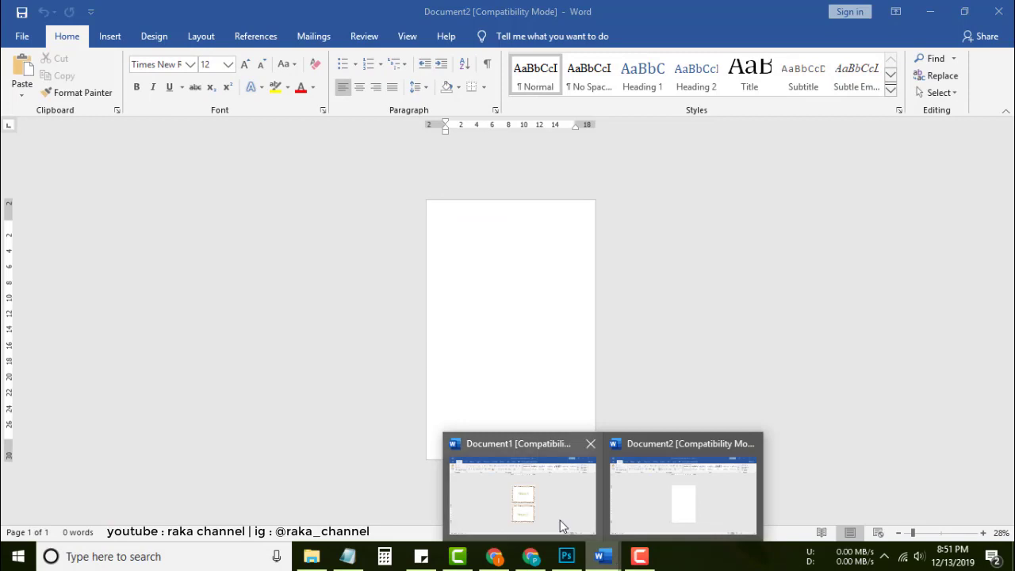
pyautogui.click(559, 523)
pyautogui.click(997, 12)
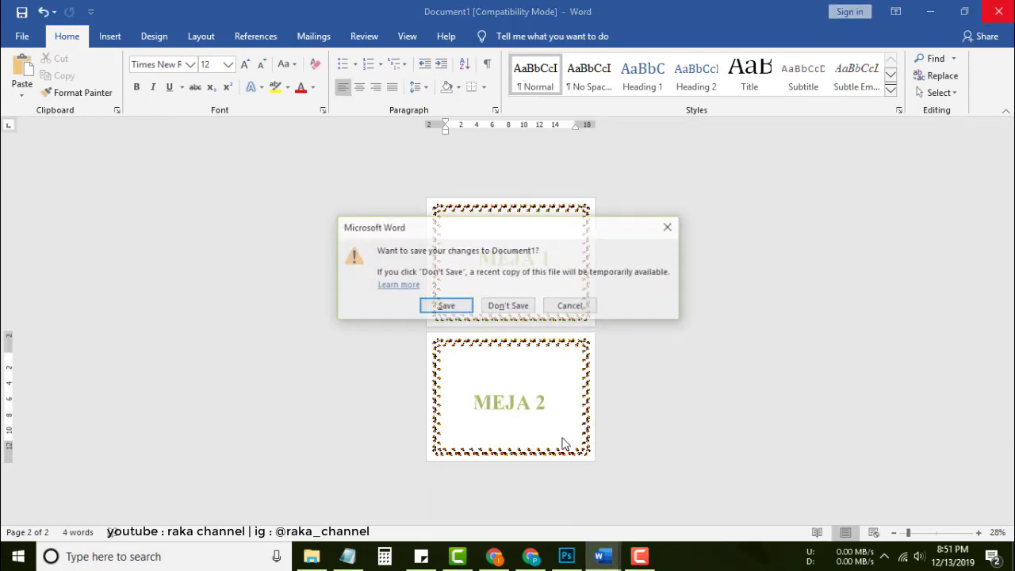
pyautogui.click(505, 305)
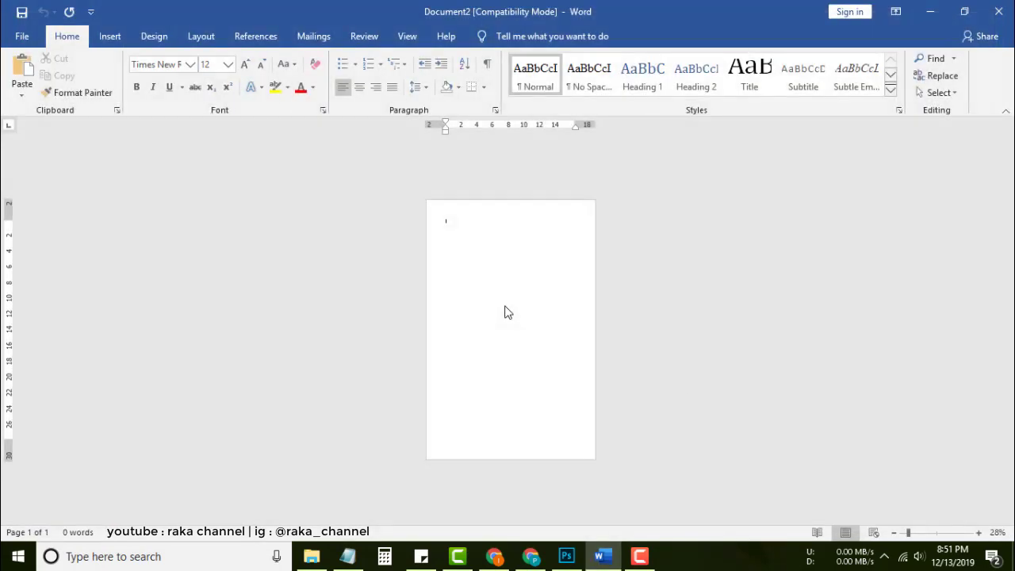
pyautogui.moveTo(909, 533); pyautogui.dragTo(923, 533)
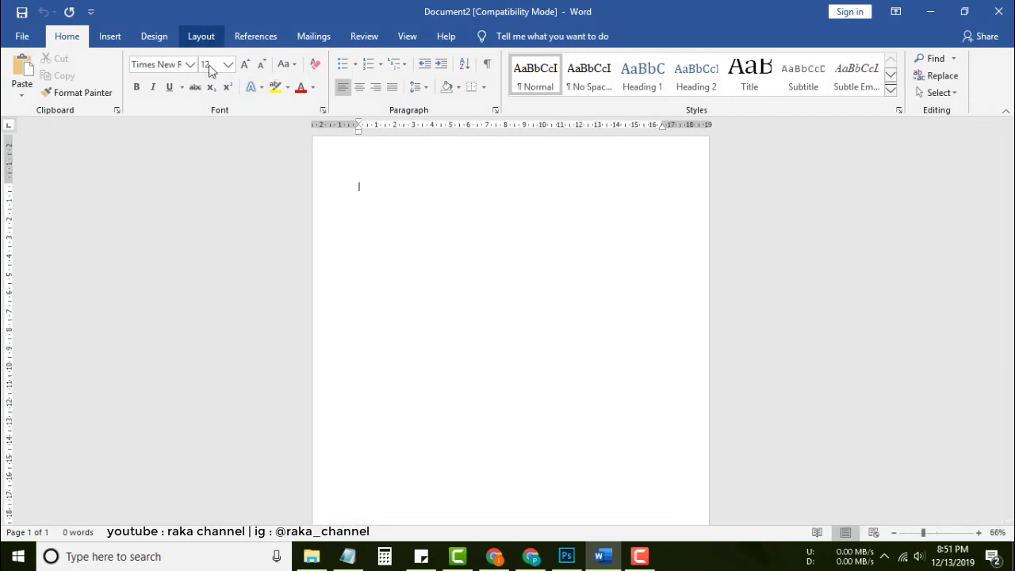
# Set the paper size to A4 with Narrow 1.27 cm margins.
pyautogui.click(200, 36)
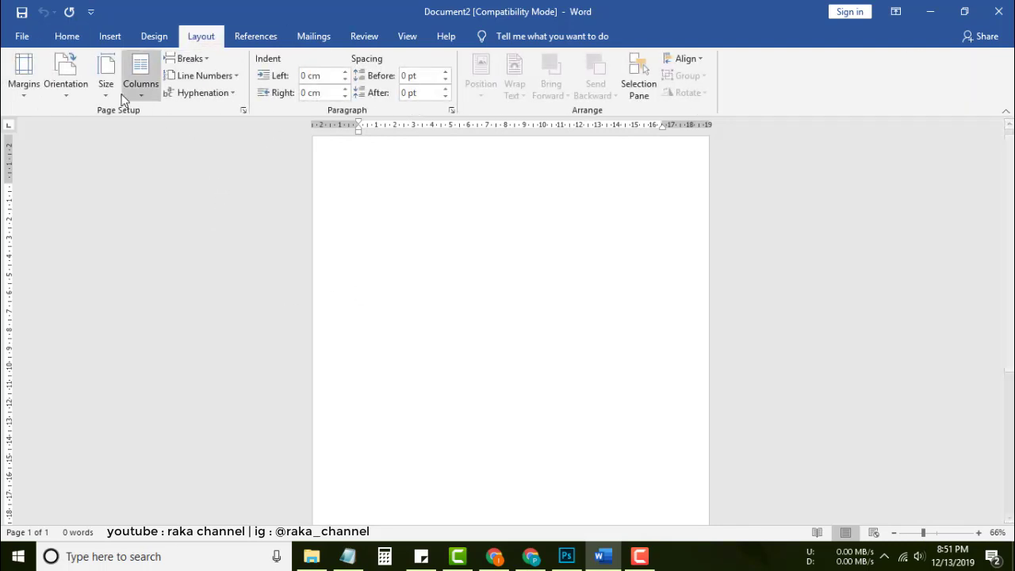
pyautogui.click(106, 79)
pyautogui.click(139, 316)
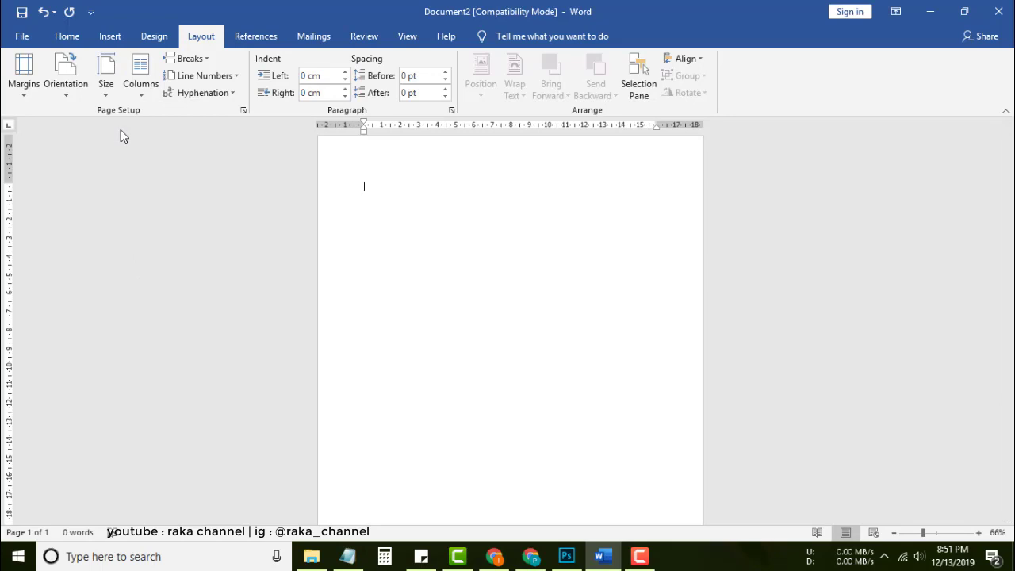
pyautogui.click(66, 79)
pyautogui.click(30, 113)
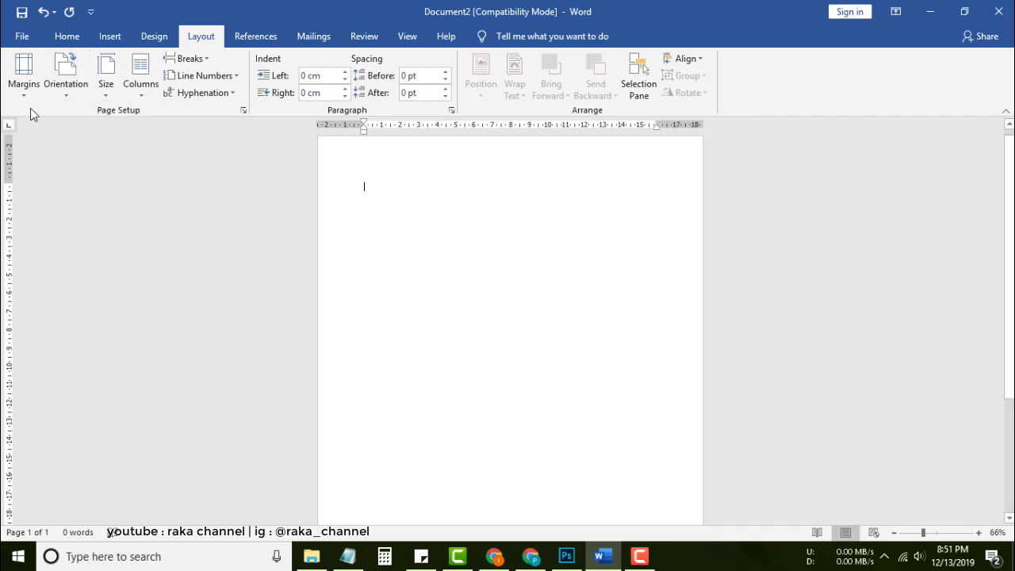
pyautogui.click(27, 99)
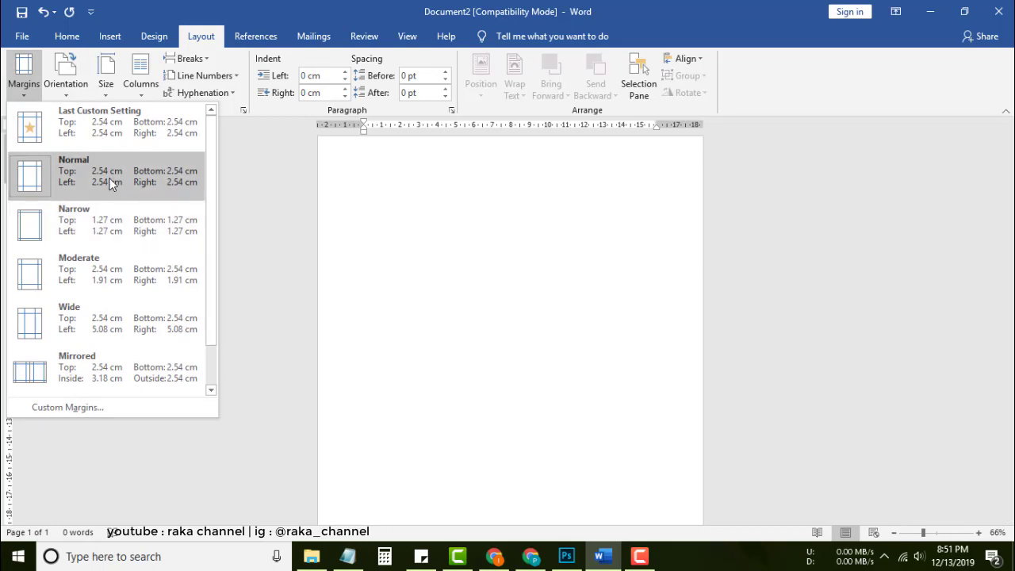
pyautogui.click(130, 233)
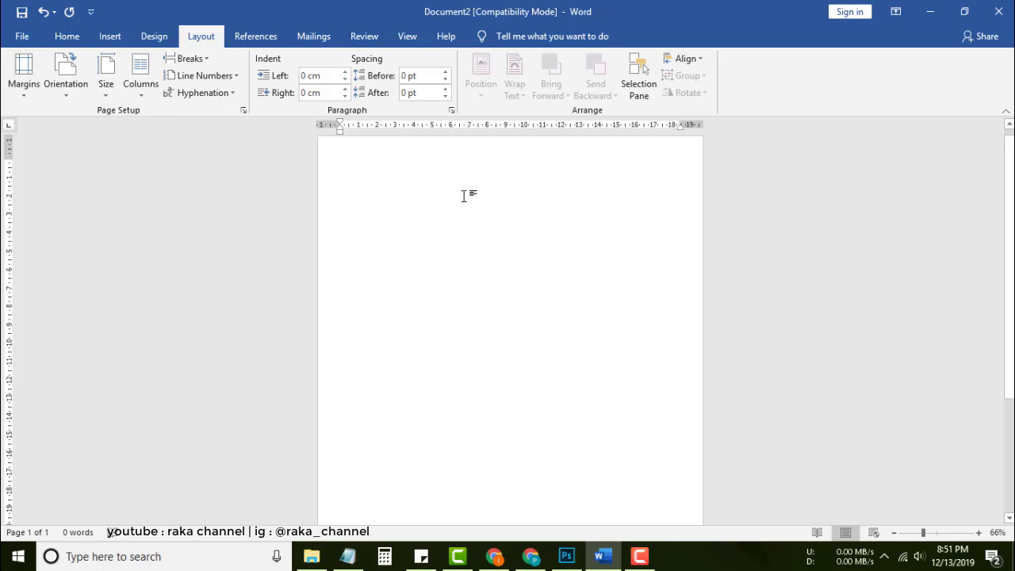
# In Page Setup, set Multiple pages to 2 pages per sheet.
pyautogui.click(244, 111)
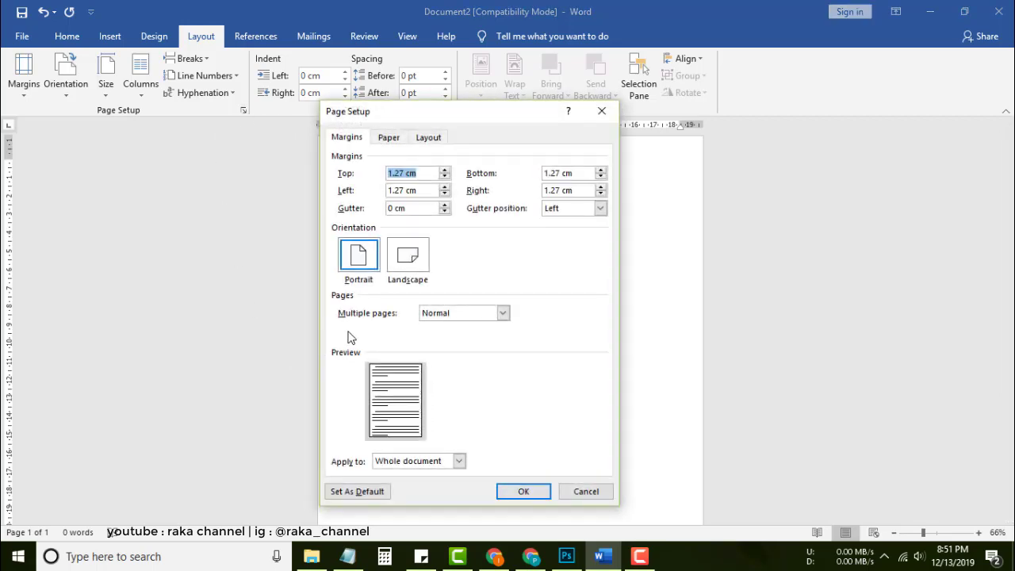
pyautogui.click(503, 314)
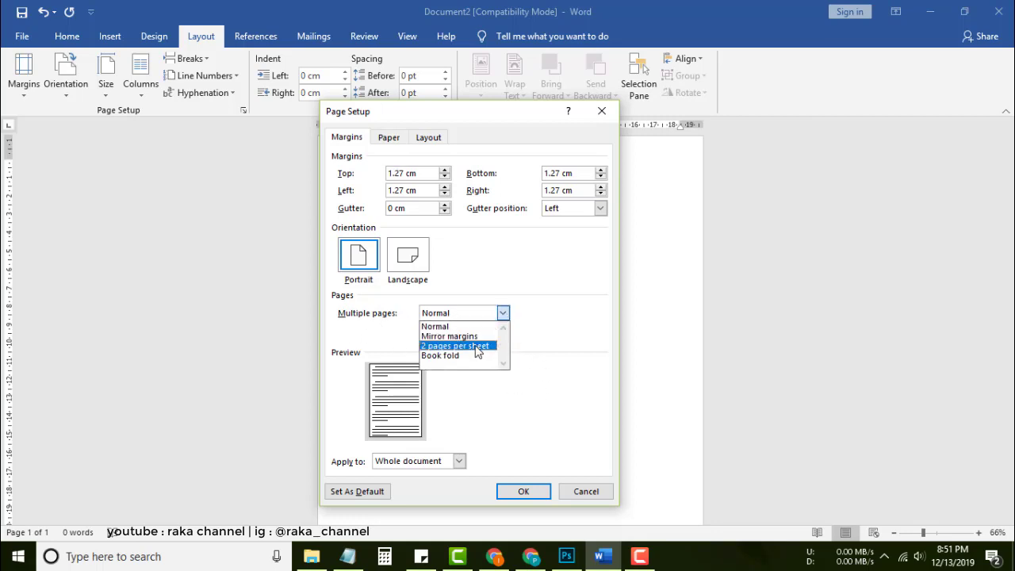
pyautogui.click(478, 347)
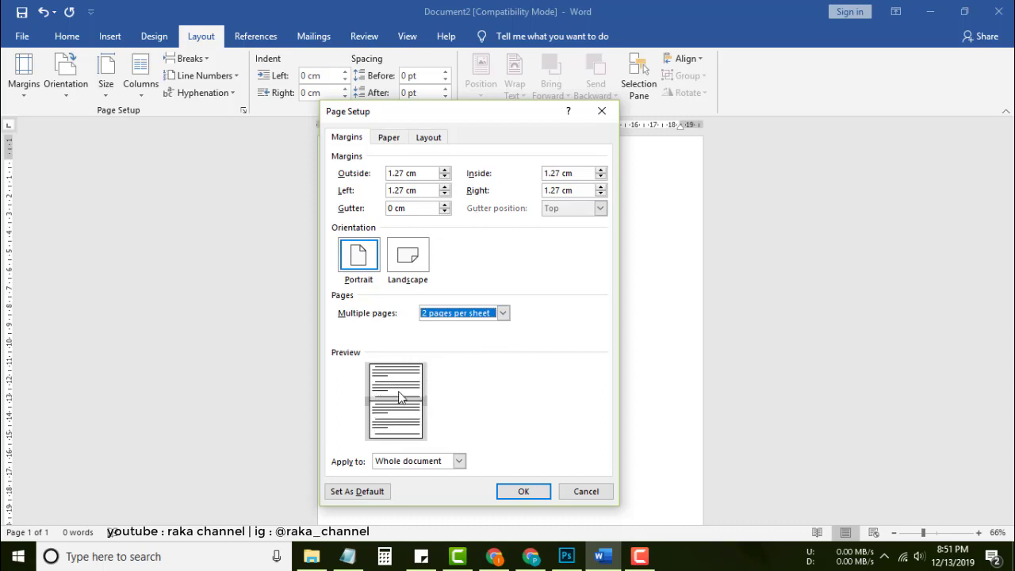
pyautogui.click(525, 491)
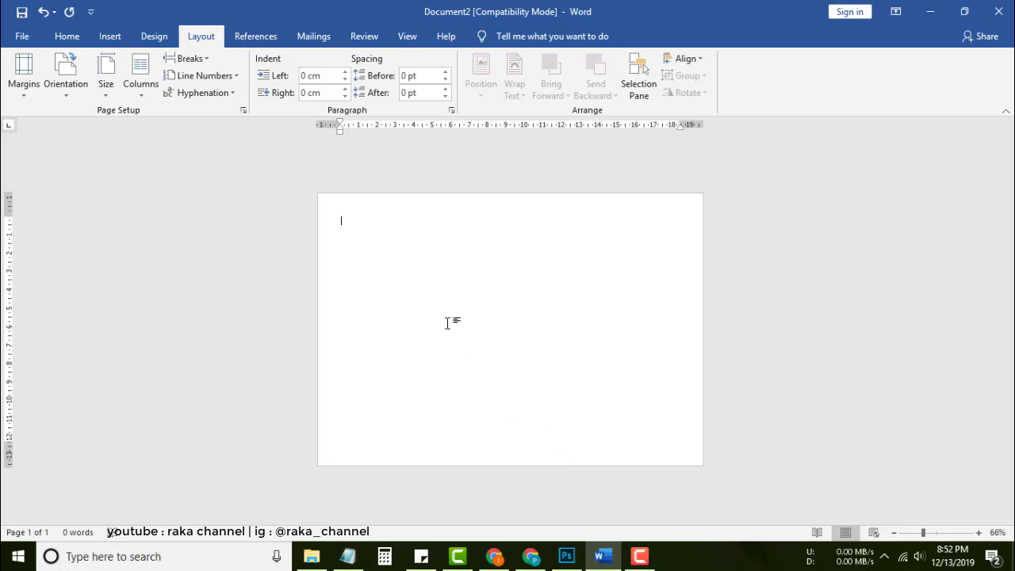
# Apply the holly art page border at 19 pt width to the whole document.
pyautogui.click(136, 40)
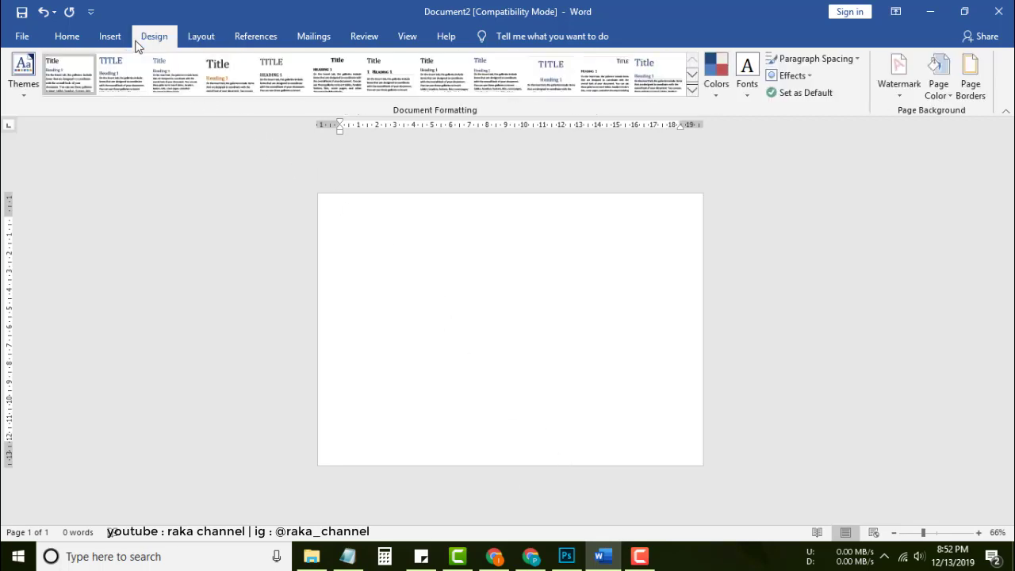
pyautogui.click(966, 85)
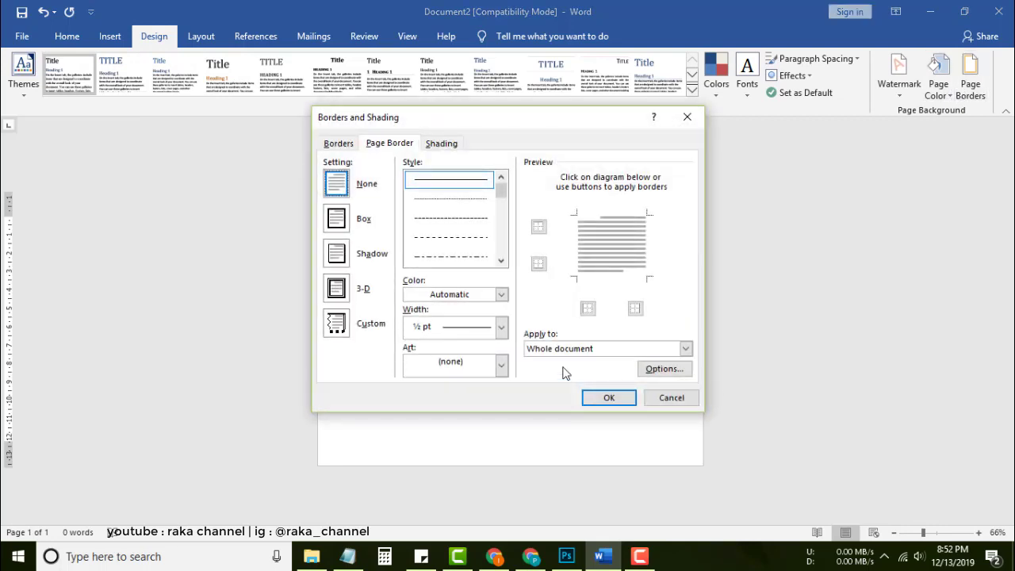
pyautogui.click(501, 366)
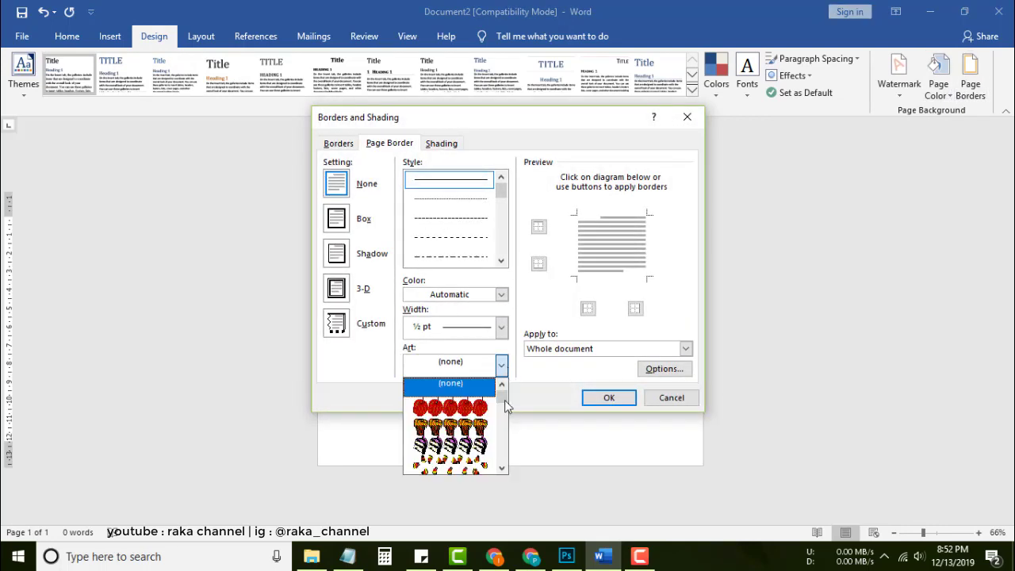
pyautogui.moveTo(507, 406)
pyautogui.mouseDown()
pyautogui.moveTo(506, 426)
pyautogui.moveTo(504, 409)
pyautogui.mouseUp()
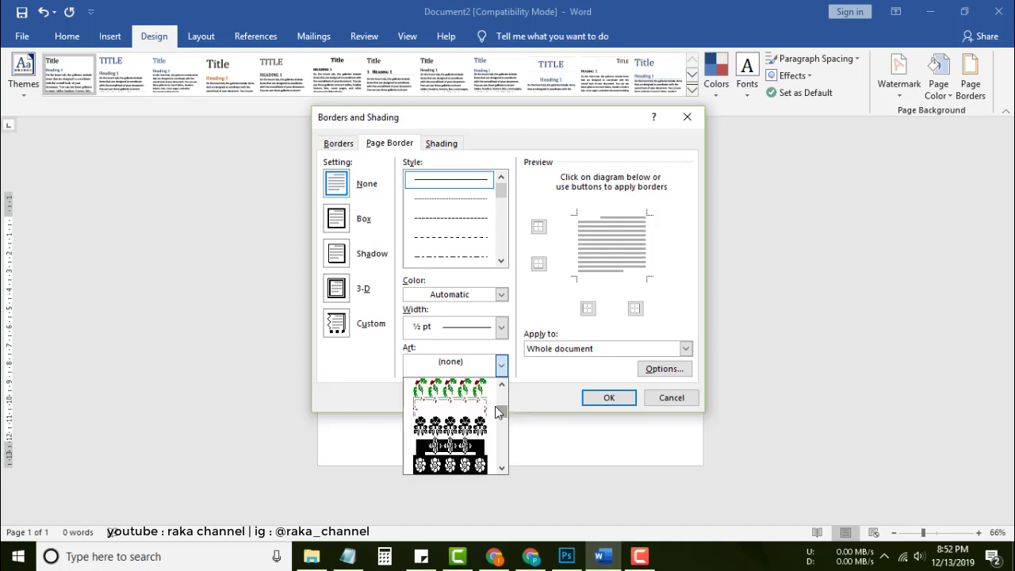
pyautogui.click(470, 405)
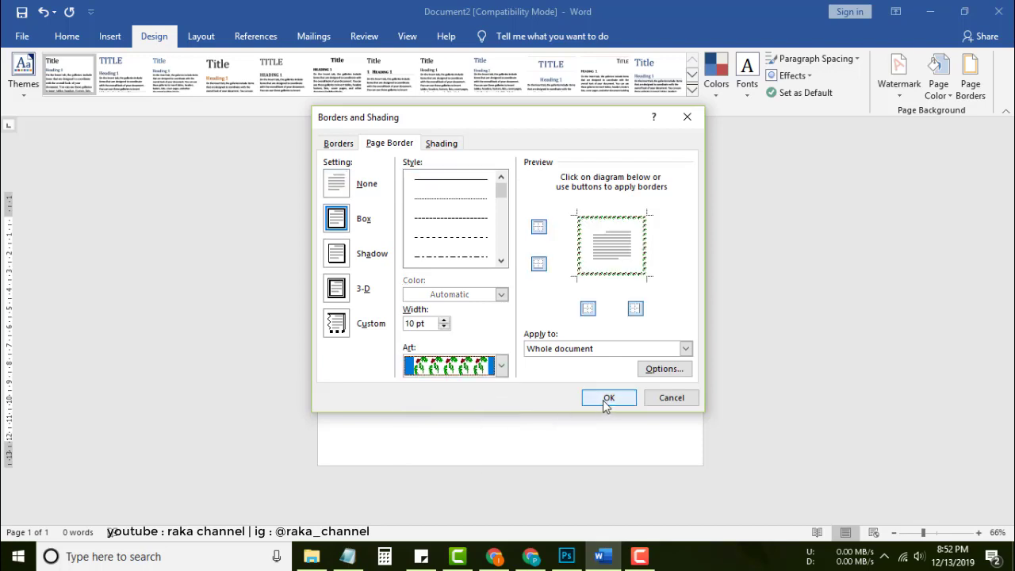
pyautogui.click(444, 320)
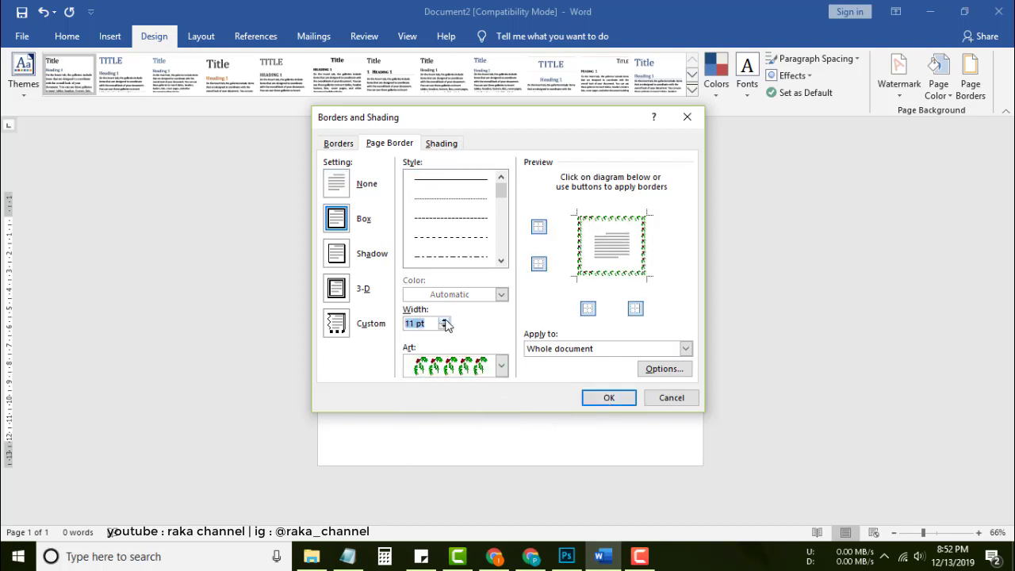
pyautogui.click(443, 320)
pyautogui.click(444, 320)
pyautogui.click(444, 321)
pyautogui.click(444, 321)
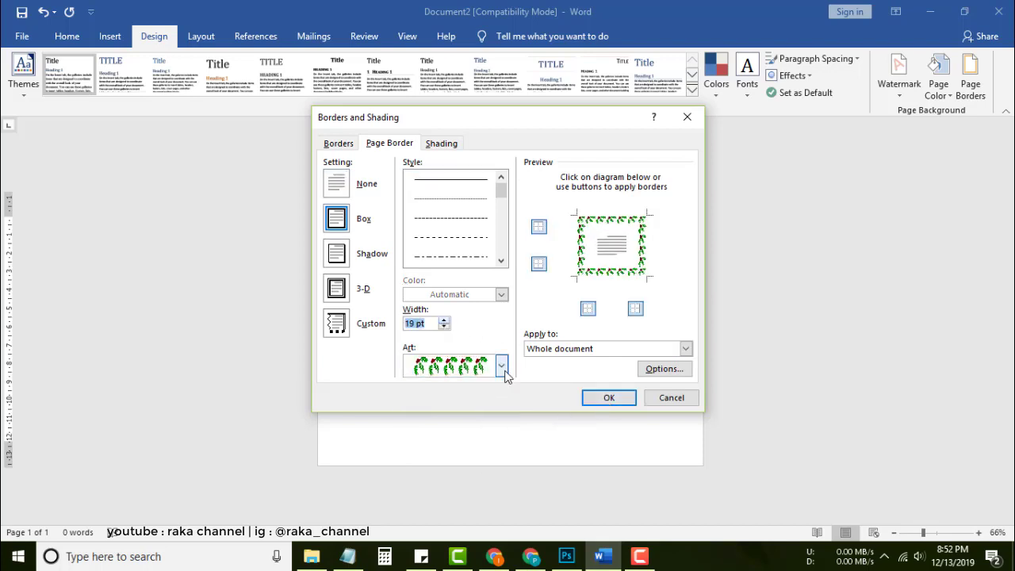
pyautogui.click(602, 397)
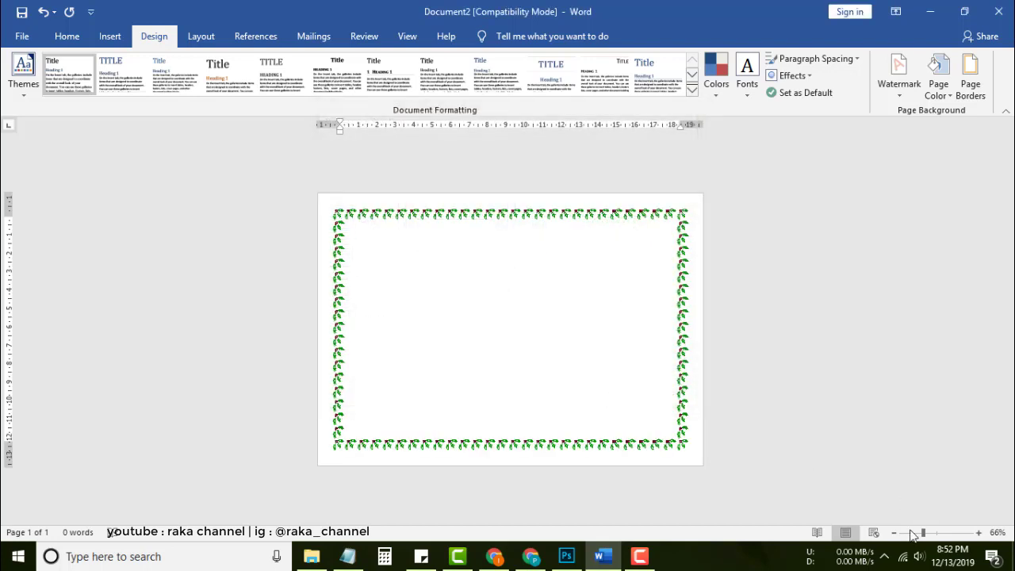
pyautogui.moveTo(923, 533); pyautogui.dragTo(936, 533)
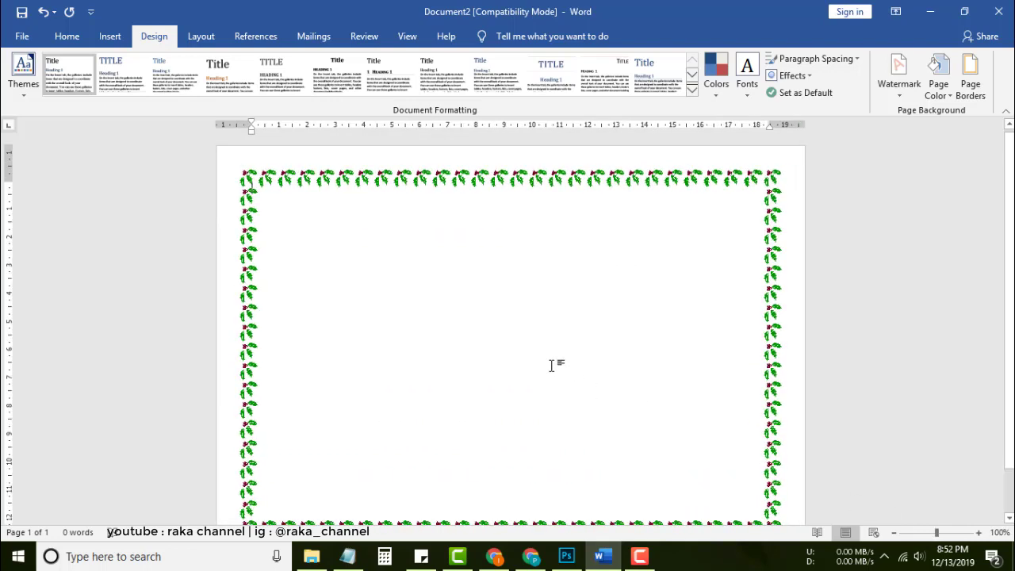
# Insert a pink WordArt text box, checking the finished PDF in Chrome for reference.
pyautogui.click(115, 38)
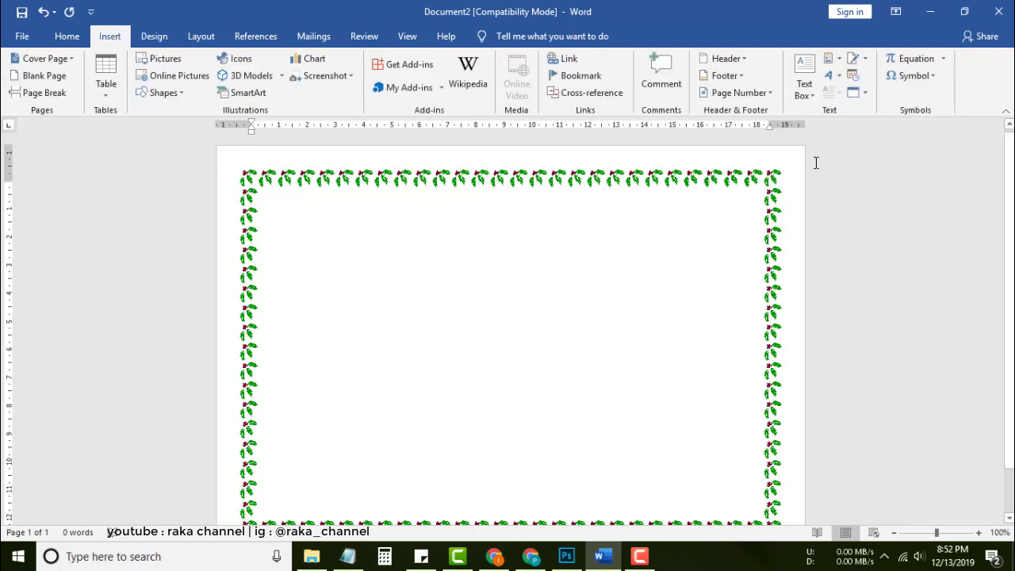
pyautogui.click(828, 75)
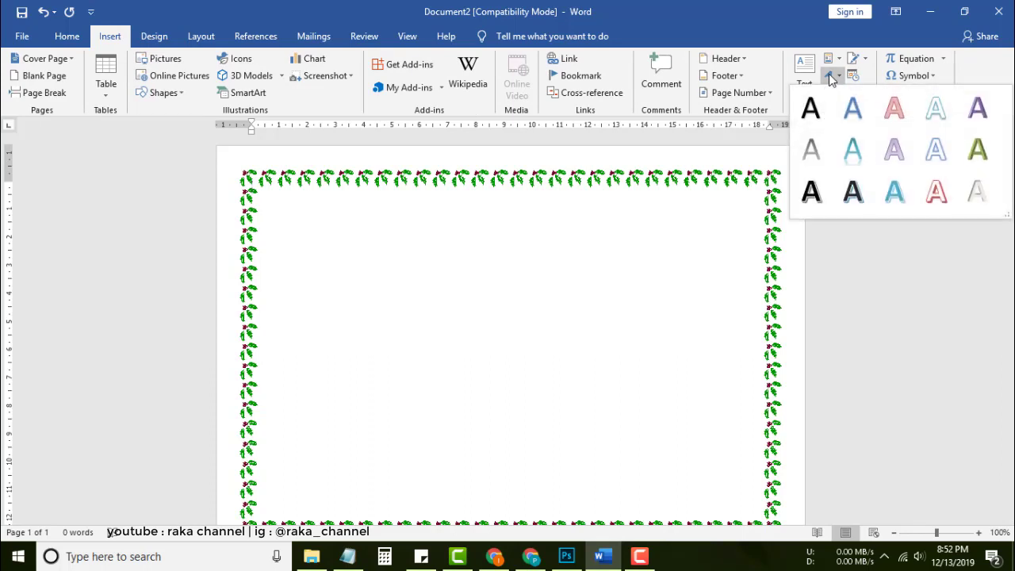
pyautogui.click(893, 107)
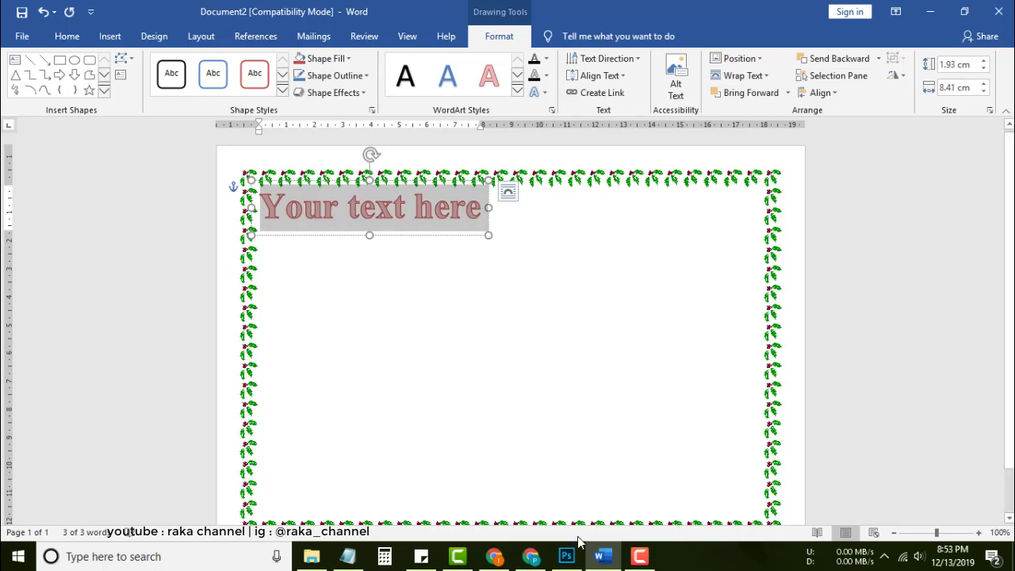
pyautogui.moveTo(530, 555)
pyautogui.click(528, 485)
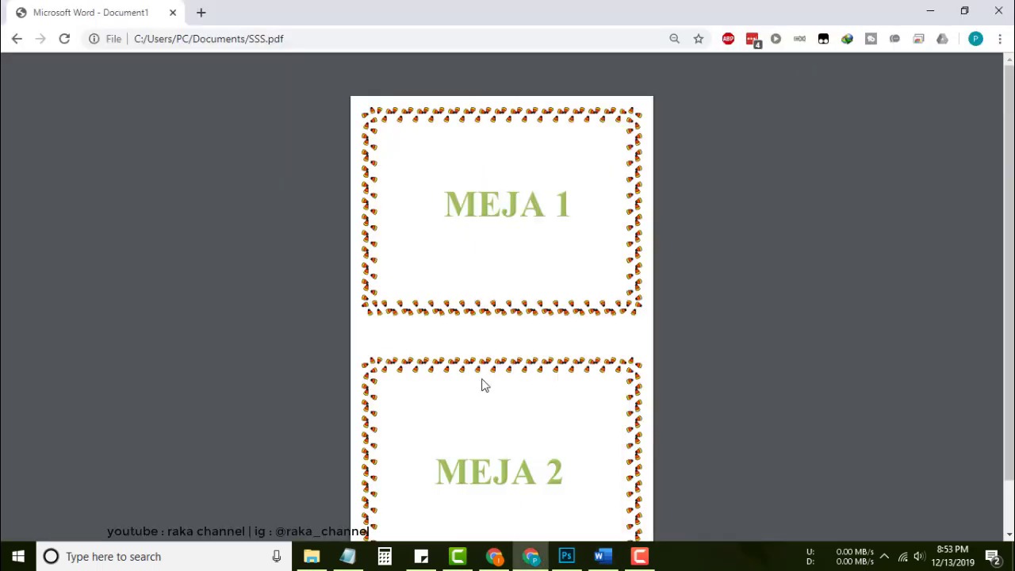
pyautogui.click(930, 11)
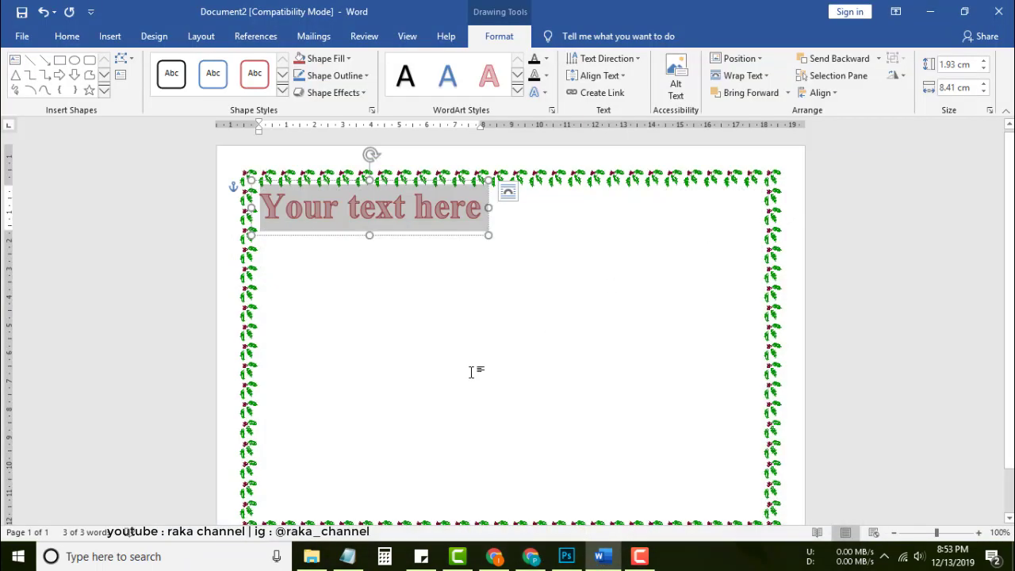
# Type 'MEJA 1' into the WordArt and move it to the page centre, undoing an accidental resize.
pyautogui.write('MEJA')
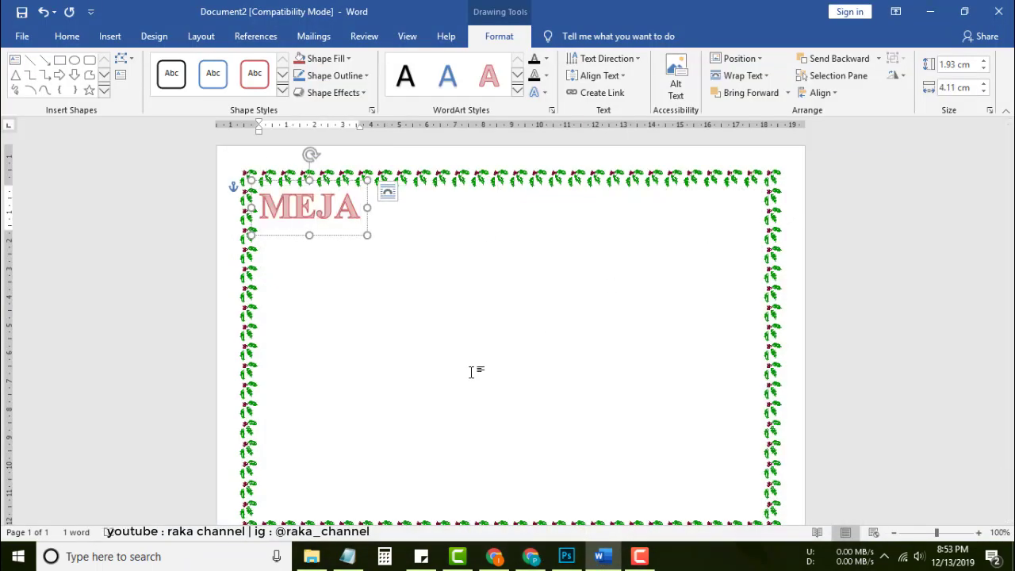
pyautogui.write(' 1')
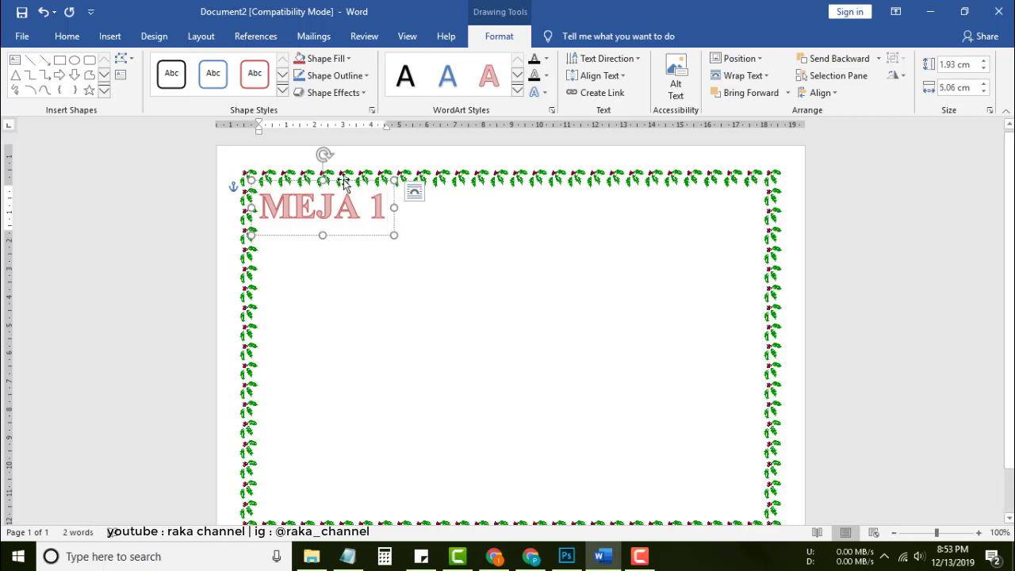
pyautogui.moveTo(343, 182); pyautogui.dragTo(533, 335)
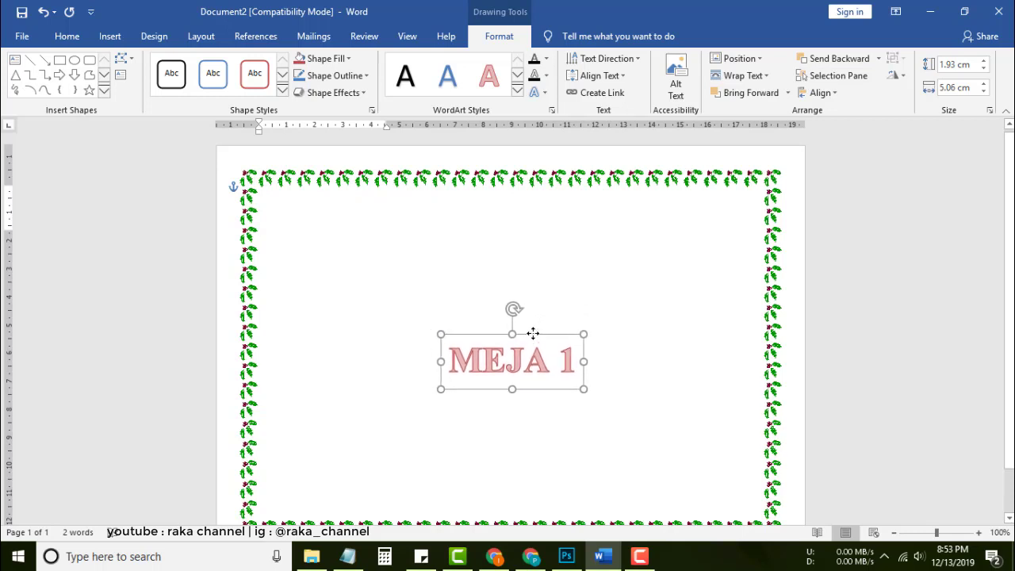
pyautogui.moveTo(584, 388); pyautogui.dragTo(644, 418)
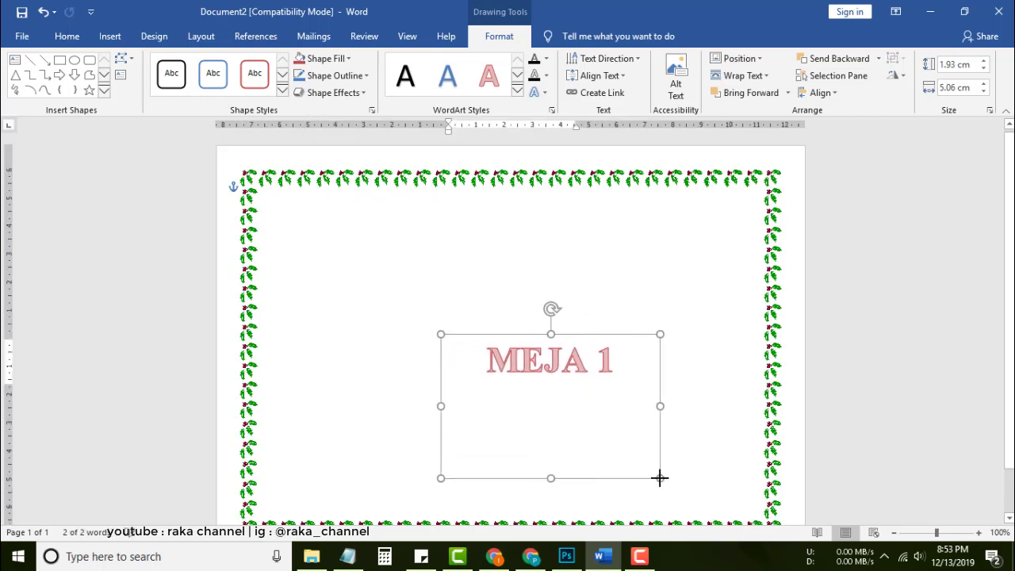
pyautogui.hotkey('ctrl', 'z')
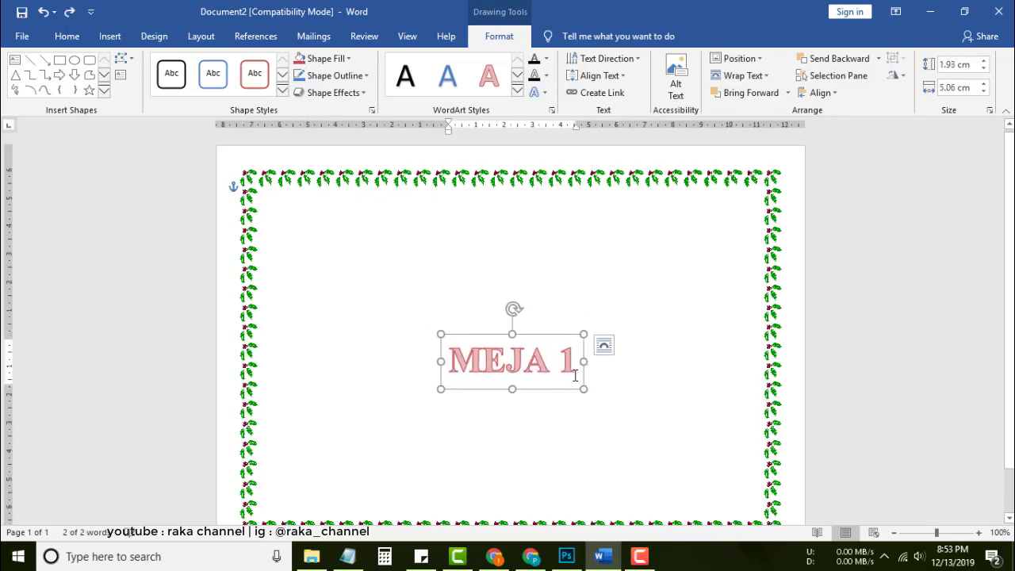
pyautogui.click(550, 363)
pyautogui.click(603, 345)
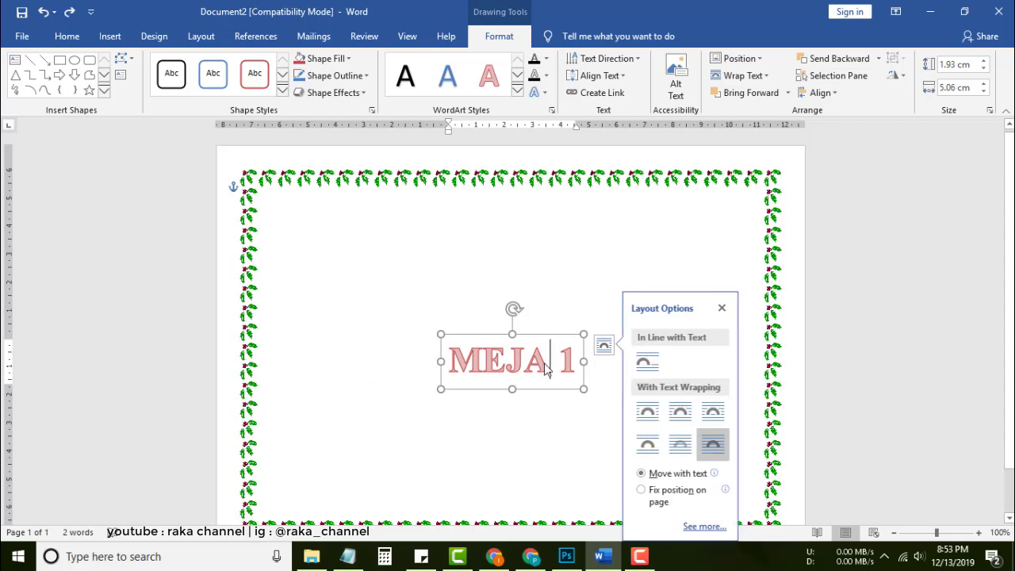
# Set the MEJA 1 WordArt text to 72 pt and centre the box inside the border.
pyautogui.click(70, 36)
pyautogui.click(228, 64)
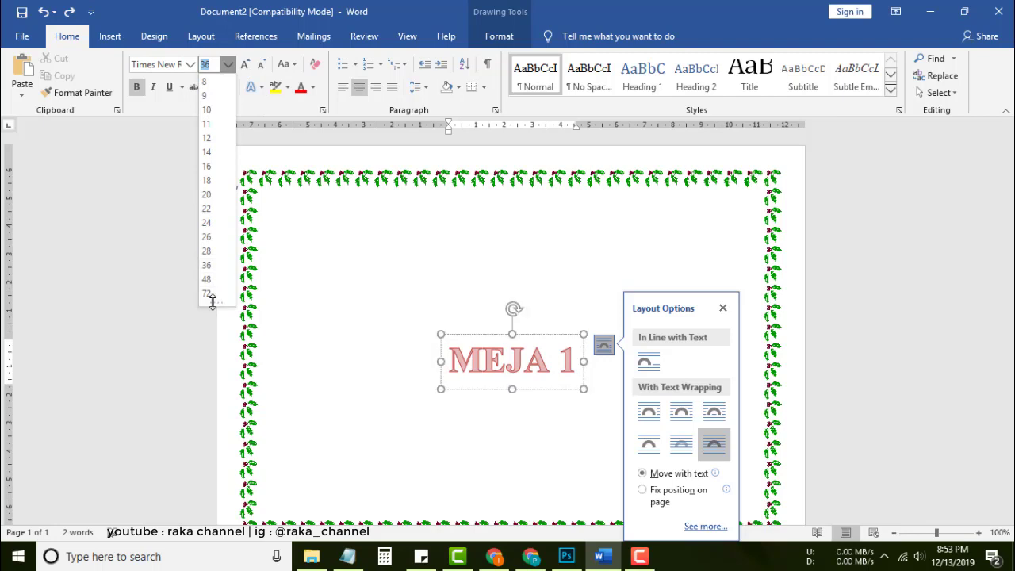
pyautogui.press('Escape')
pyautogui.tripleClick(520, 359)
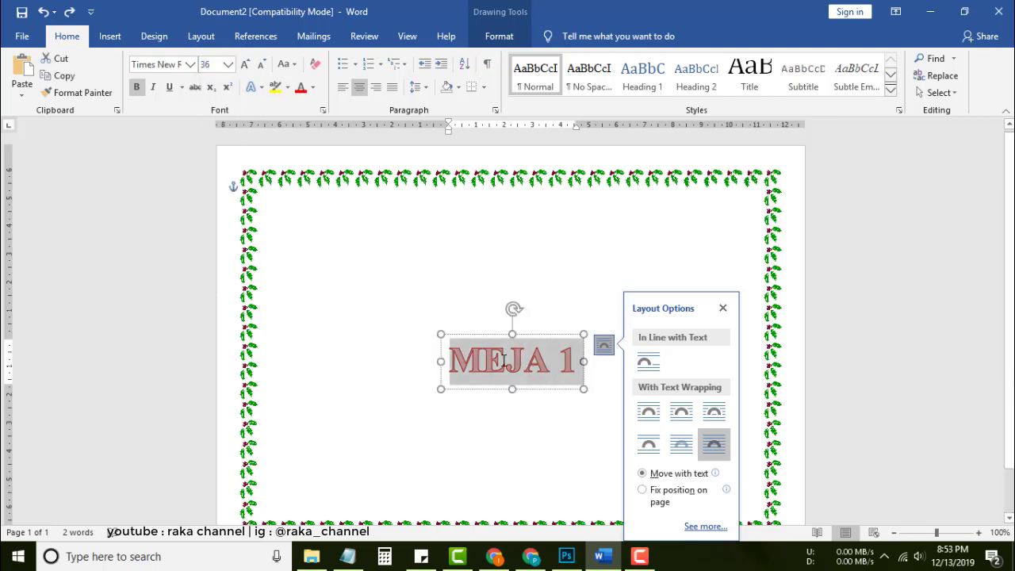
pyautogui.click(226, 66)
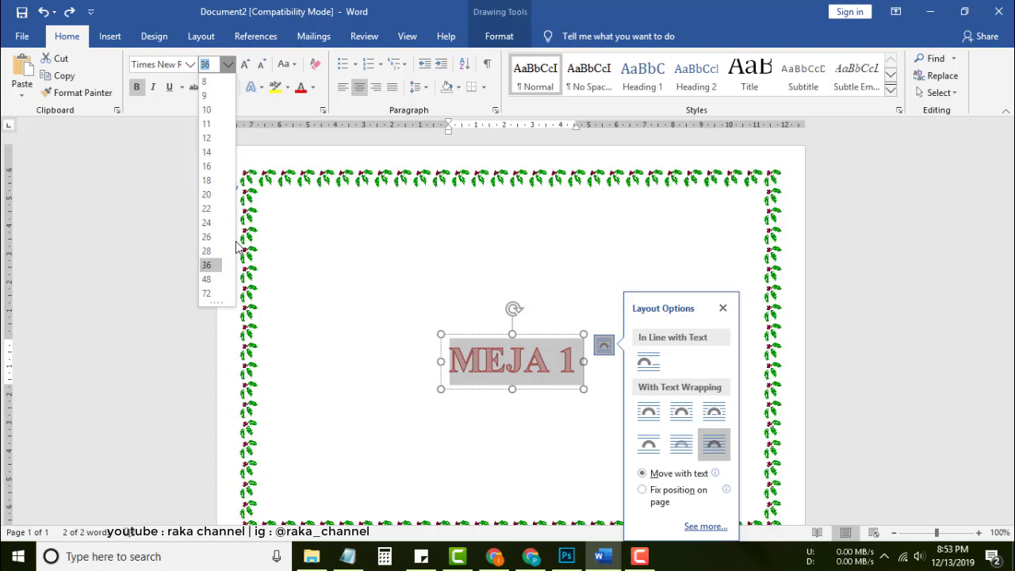
pyautogui.click(207, 294)
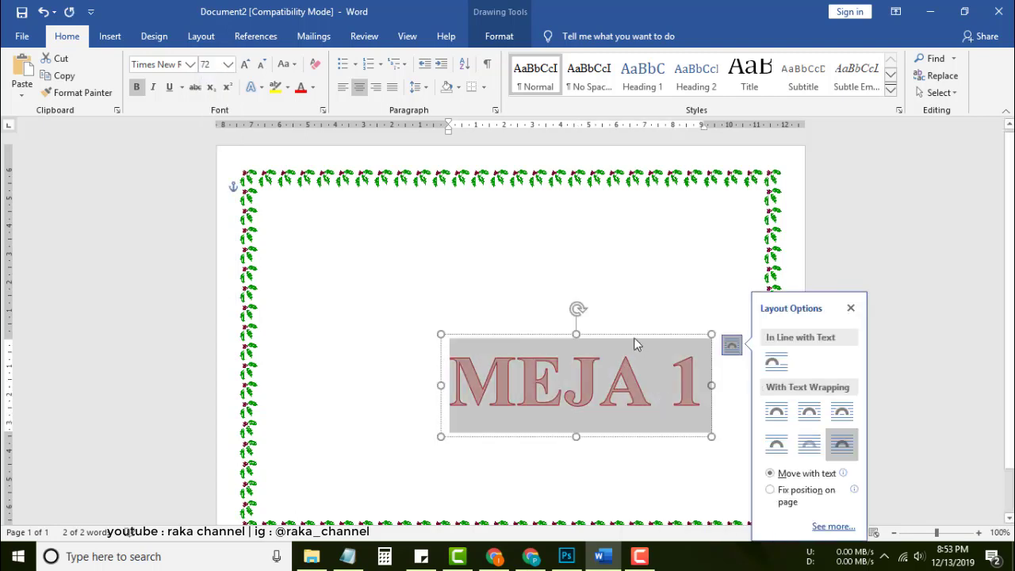
pyautogui.moveTo(622, 334); pyautogui.dragTo(559, 301)
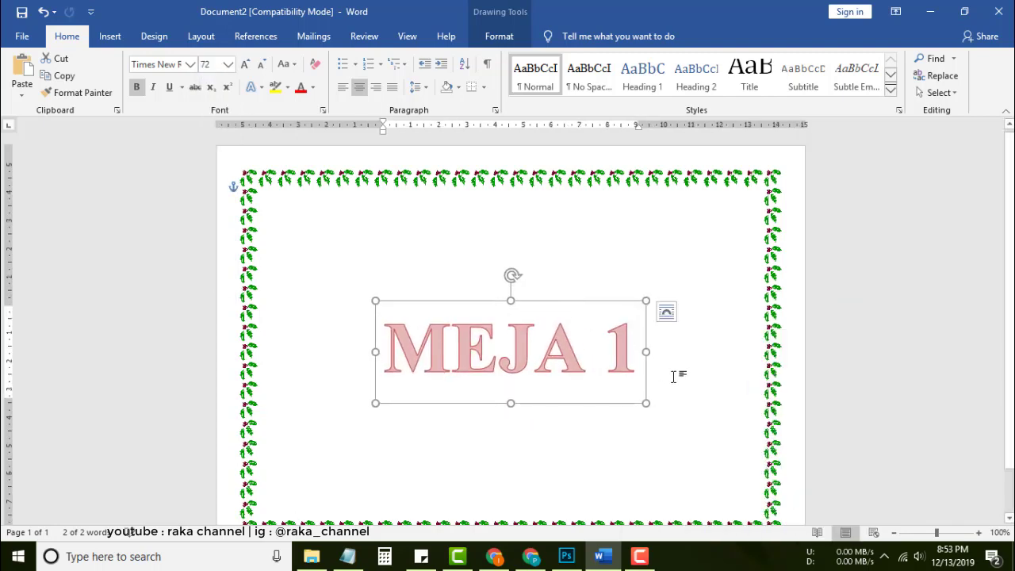
pyautogui.click(673, 377)
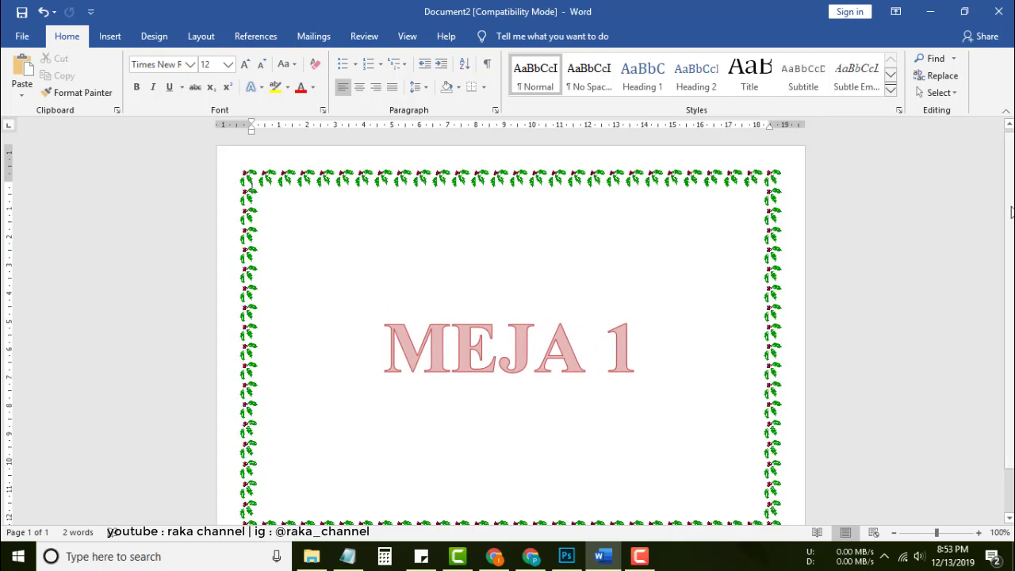
pyautogui.scroll(-1, 511, 325)
pyautogui.scroll(1, 252, 191)
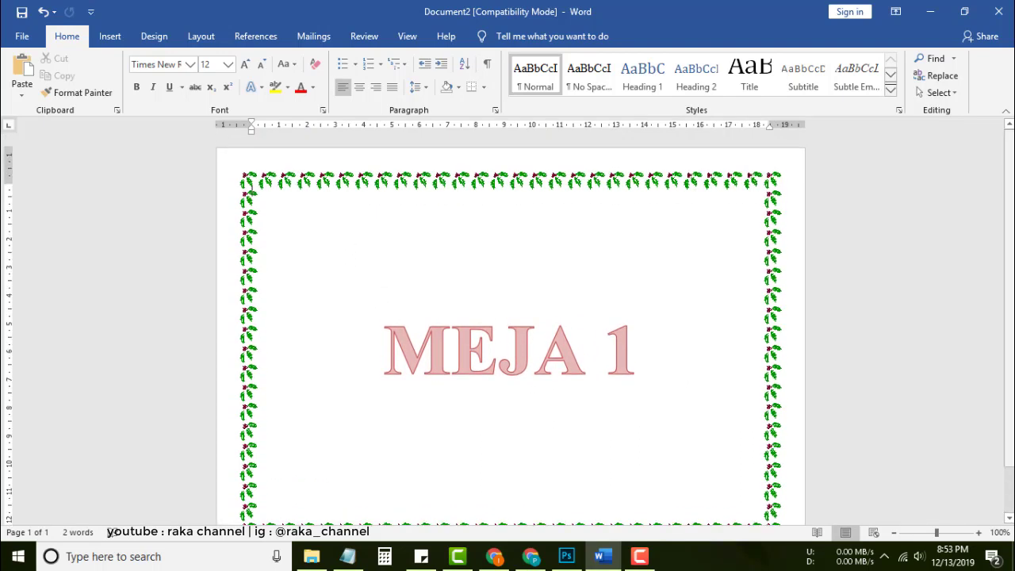
pyautogui.hotkey('ctrl', 'z')
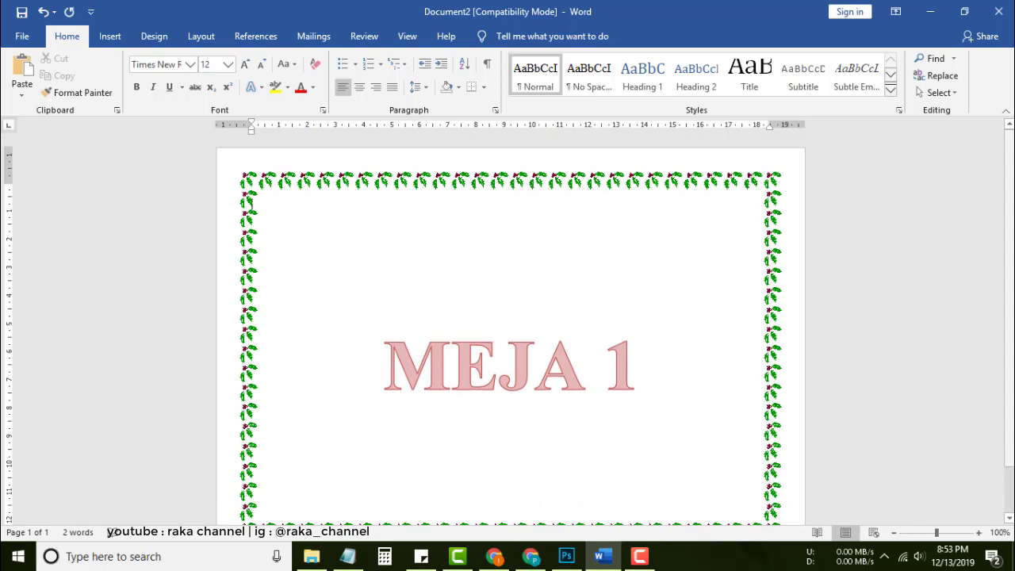
# Insert a page break with Ctrl+Enter for a second page, then select the MEJA 1 WordArt.
pyautogui.hotkey('ctrl', 'z')
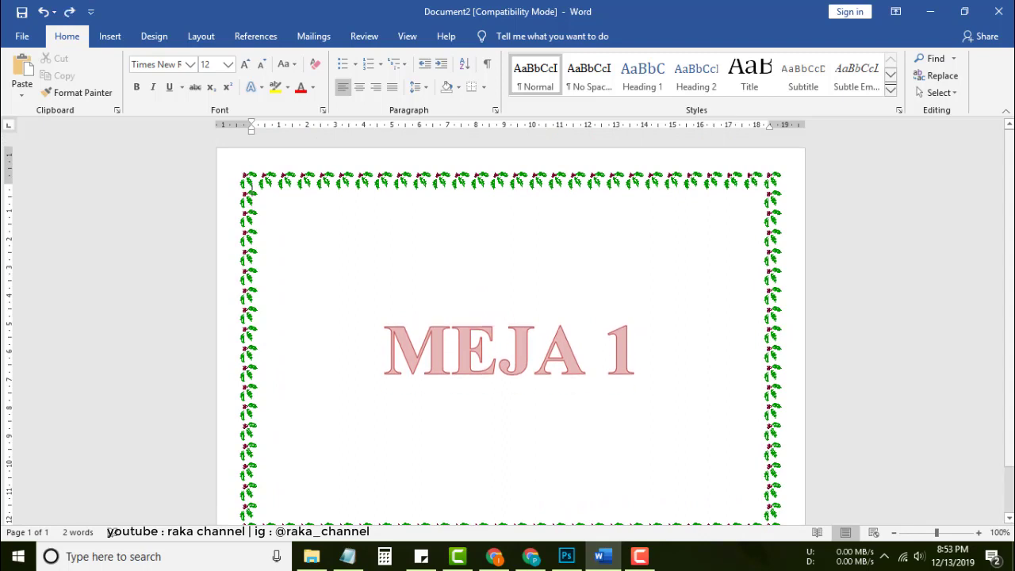
pyautogui.hotkey('ctrl', 'Return')
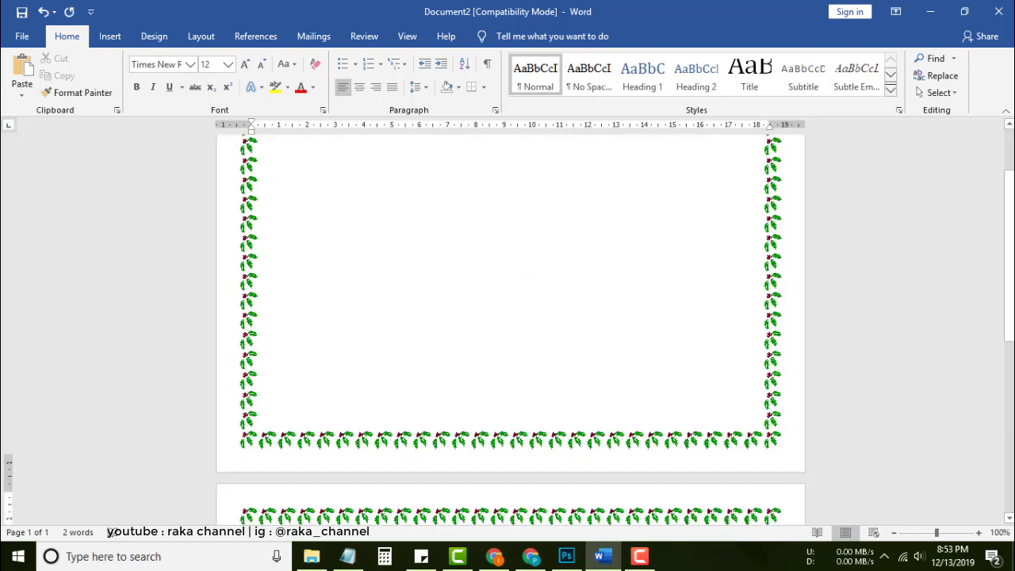
pyautogui.moveTo(1008, 283); pyautogui.dragTo(1010, 375)
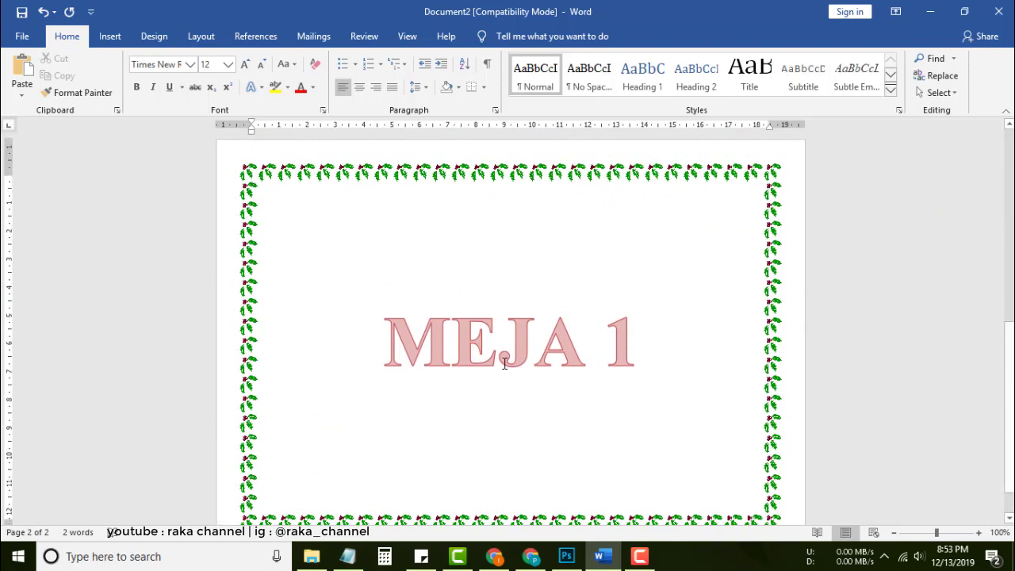
pyautogui.click(505, 318)
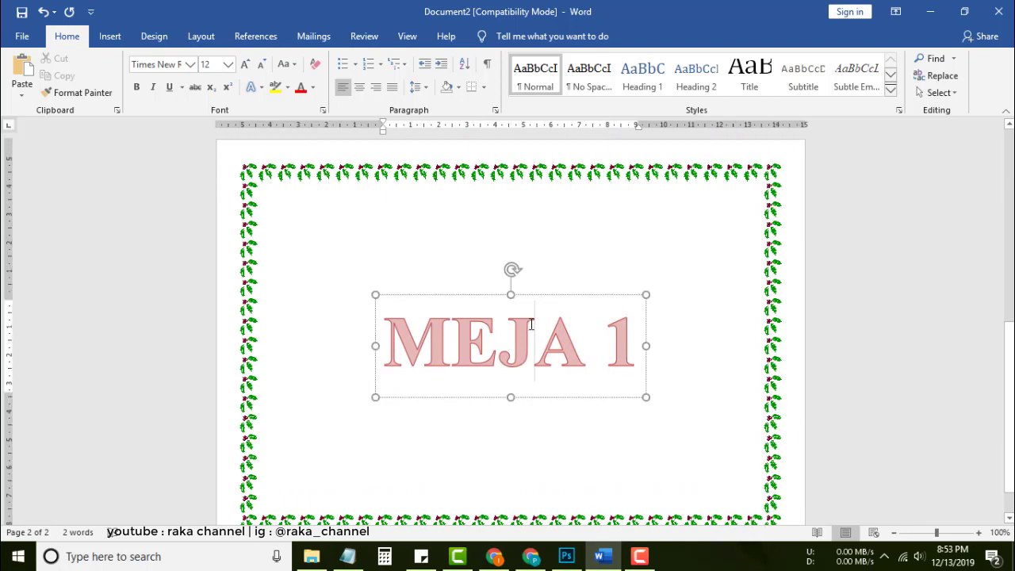
pyautogui.click(565, 296)
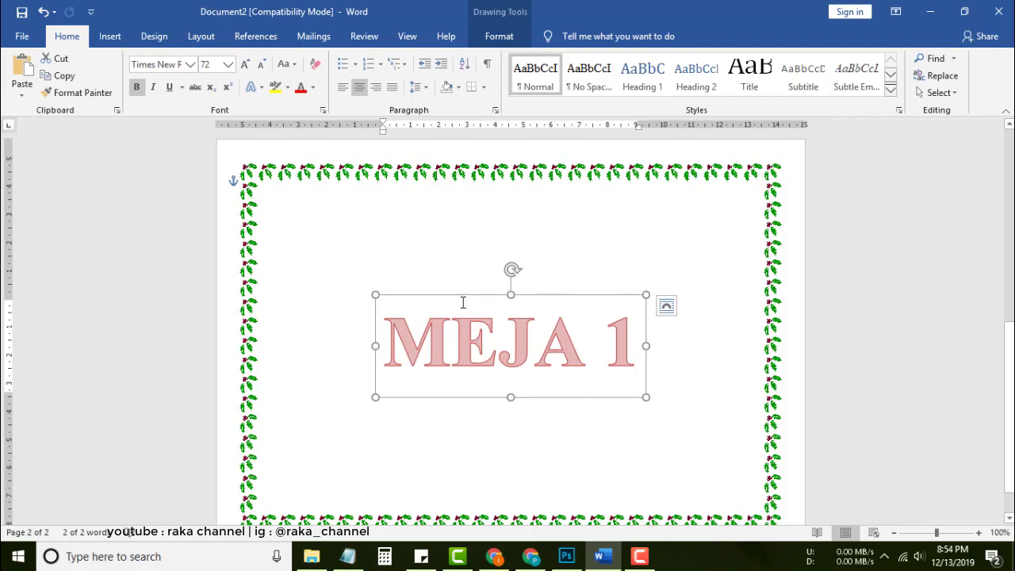
# Copy the MEJA 1 WordArt and paste it centred on the first page.
pyautogui.rightClick(555, 299)
pyautogui.click(587, 267)
pyautogui.moveTo(1009, 373); pyautogui.dragTo(1009, 202)
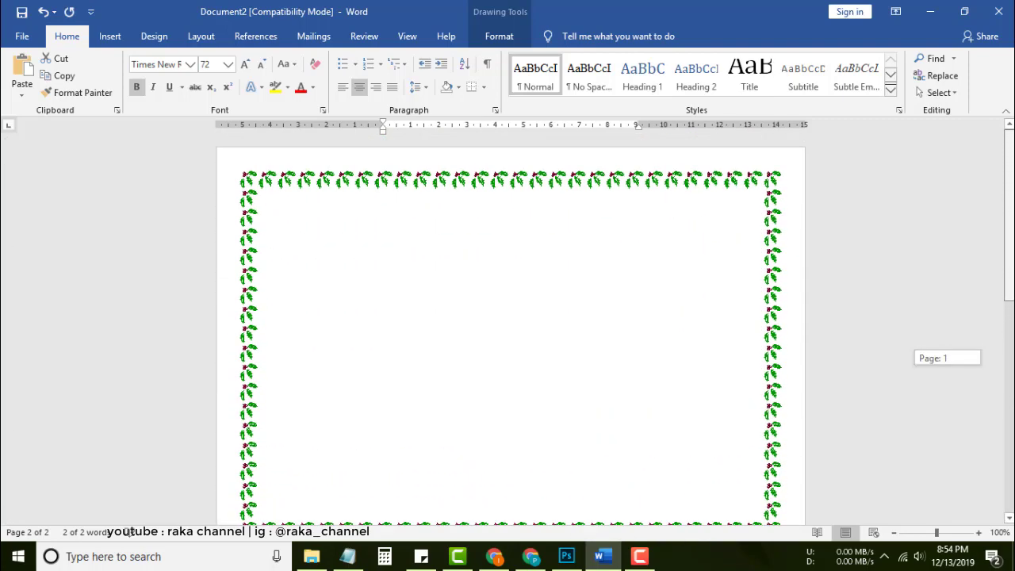
pyautogui.click(362, 229)
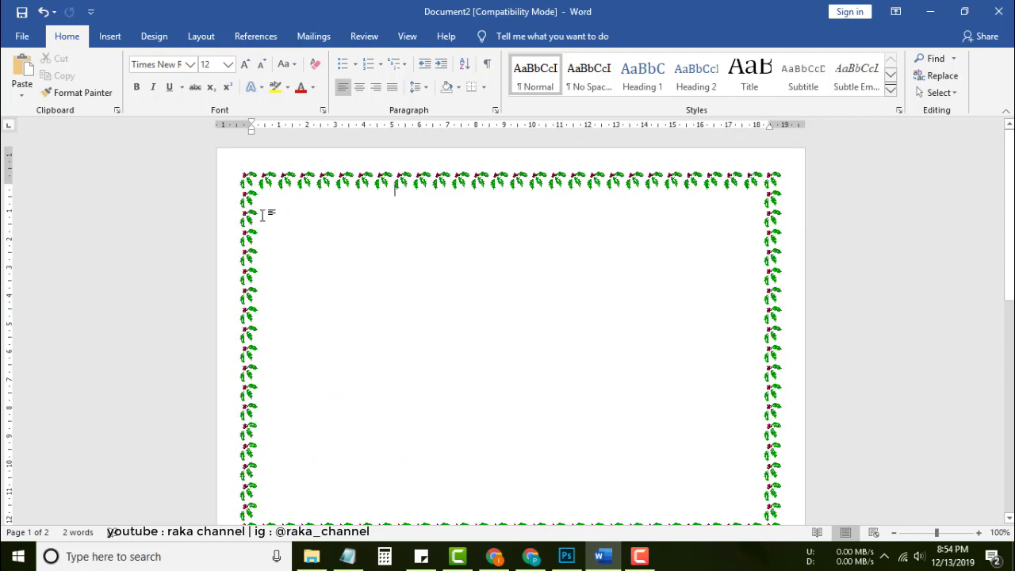
pyautogui.click(38, 82)
pyautogui.click(417, 190)
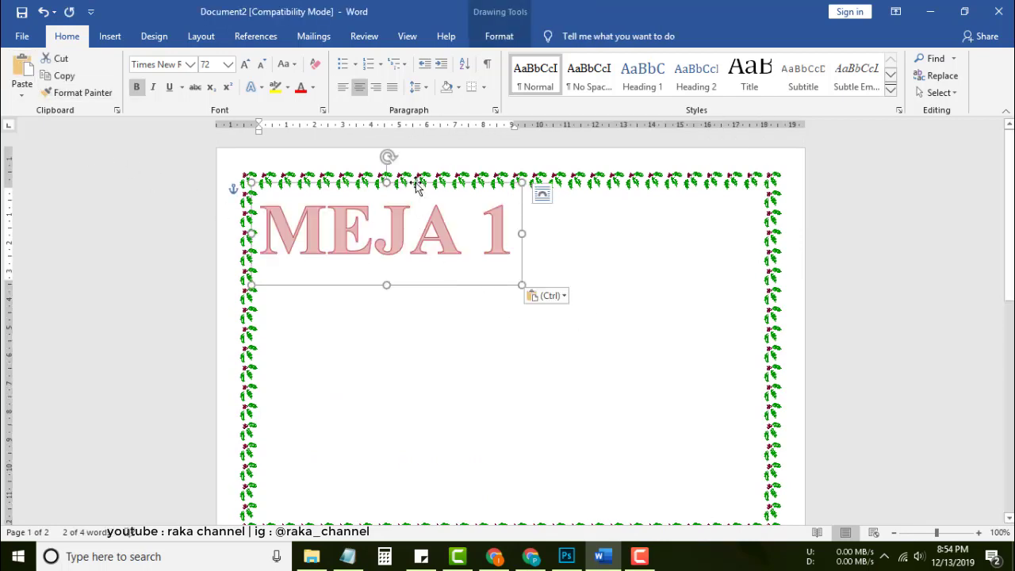
pyautogui.moveTo(416, 187); pyautogui.dragTo(549, 311)
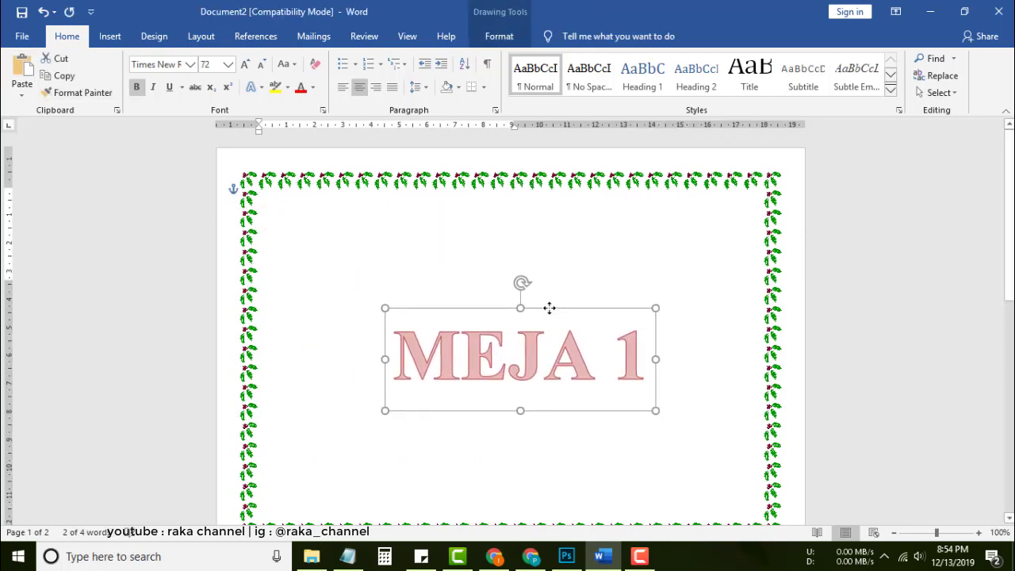
pyautogui.click(920, 321)
pyautogui.moveTo(1008, 267)
pyautogui.mouseDown()
pyautogui.moveTo(1009, 363)
pyautogui.moveTo(1009, 351)
pyautogui.mouseUp()
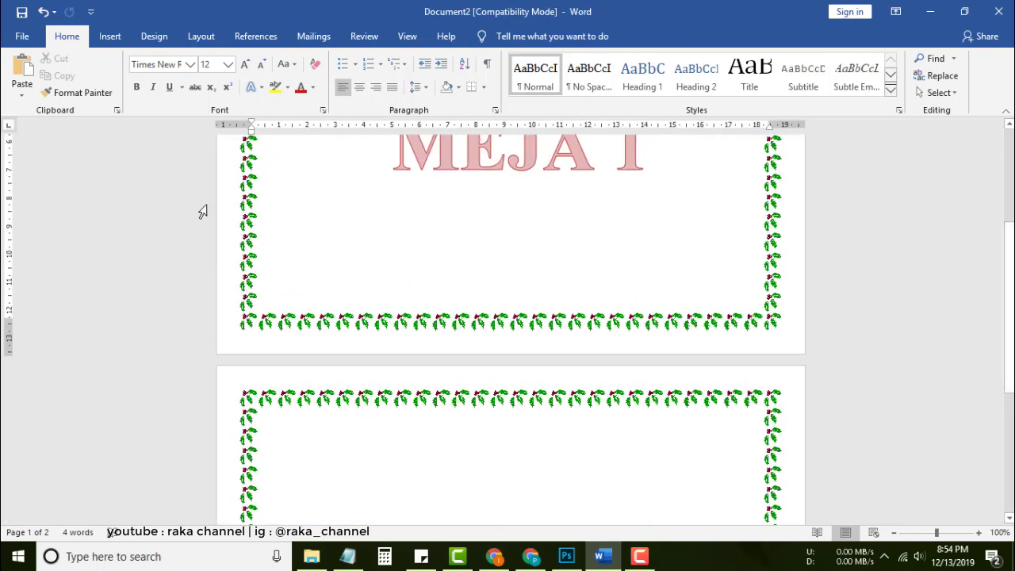
# Add a Print Preview shortcut to the Quick Access Toolbar and preview both pages.
pyautogui.click(92, 16)
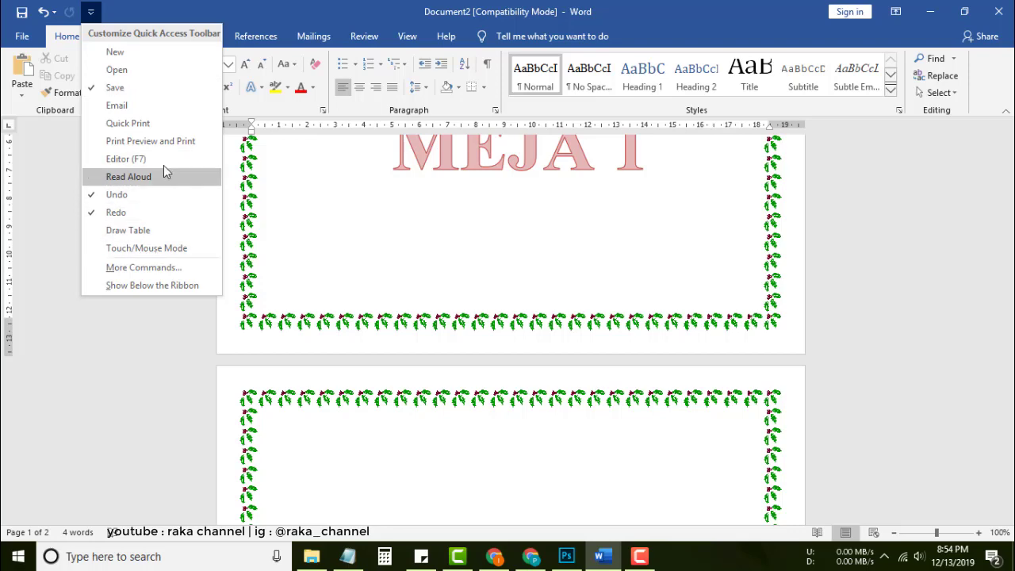
pyautogui.click(149, 141)
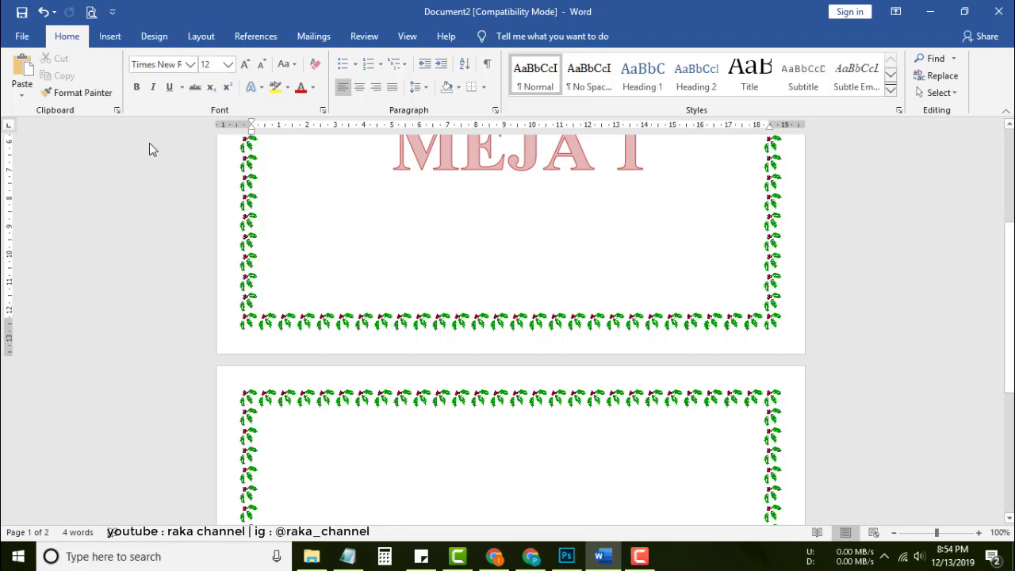
pyautogui.click(91, 14)
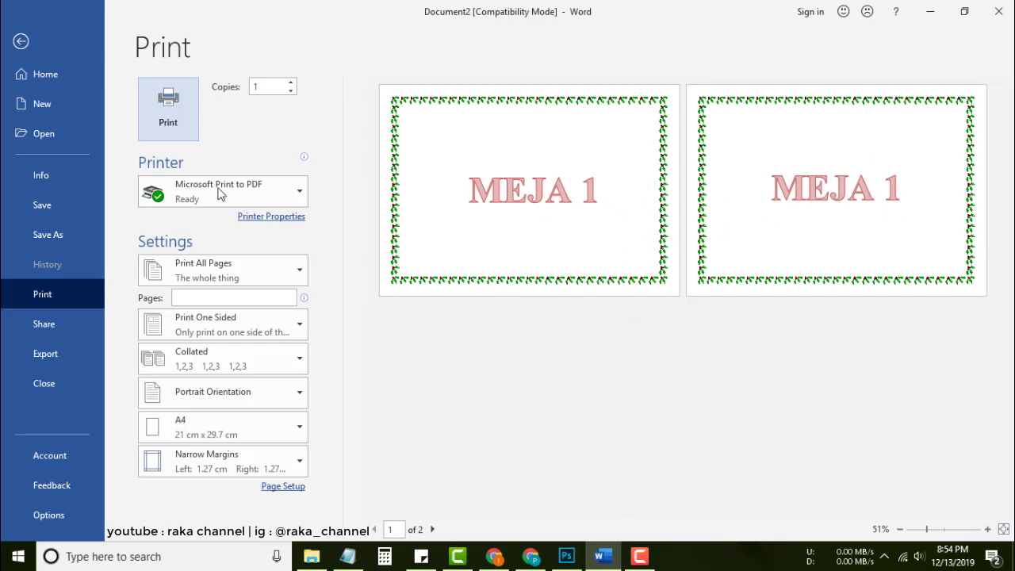
pyautogui.click(21, 41)
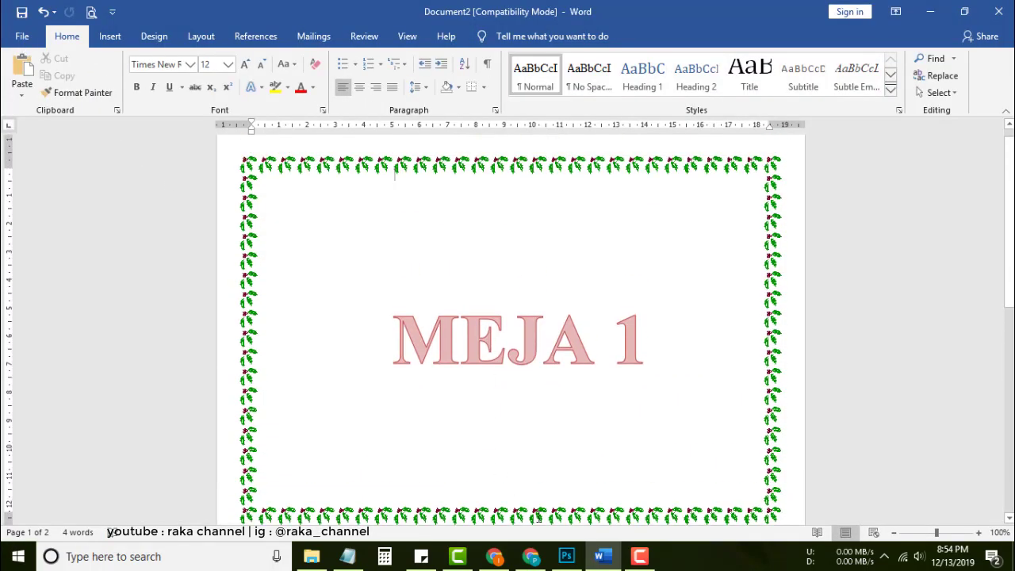
# Look over the SSS.pdf reference cards in Chrome.
pyautogui.click(530, 557)
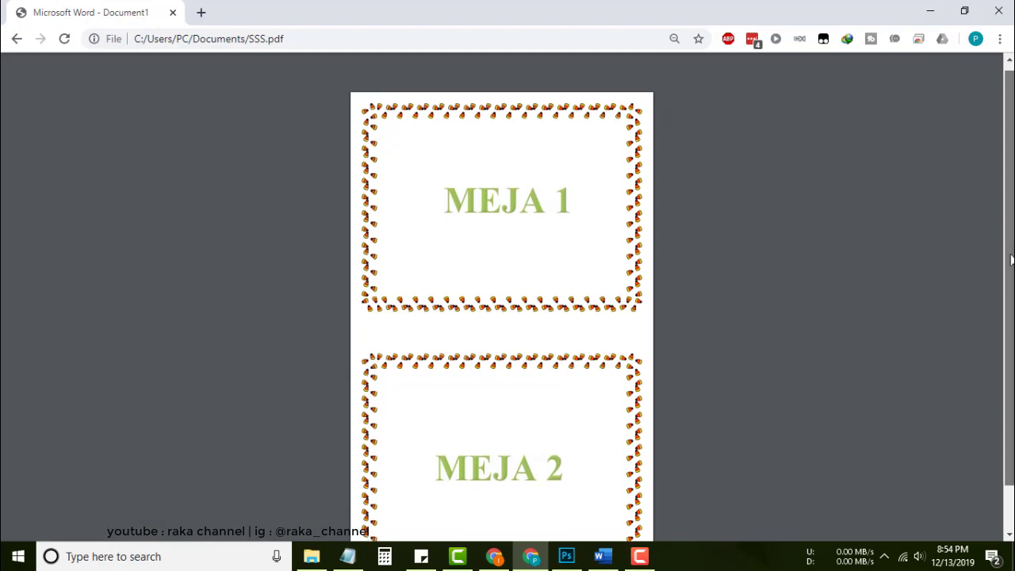
pyautogui.scroll(-1, 1011, 421)
pyautogui.scroll(1, 840, 219)
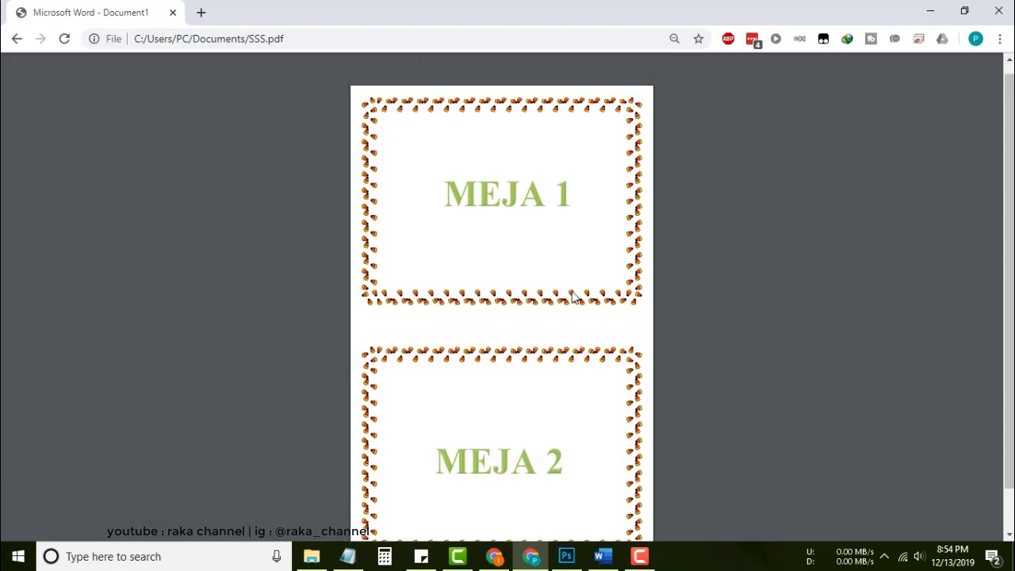
# Back in Word, open the print preview with Canon LBP2900 chosen as the printer.
pyautogui.click(930, 11)
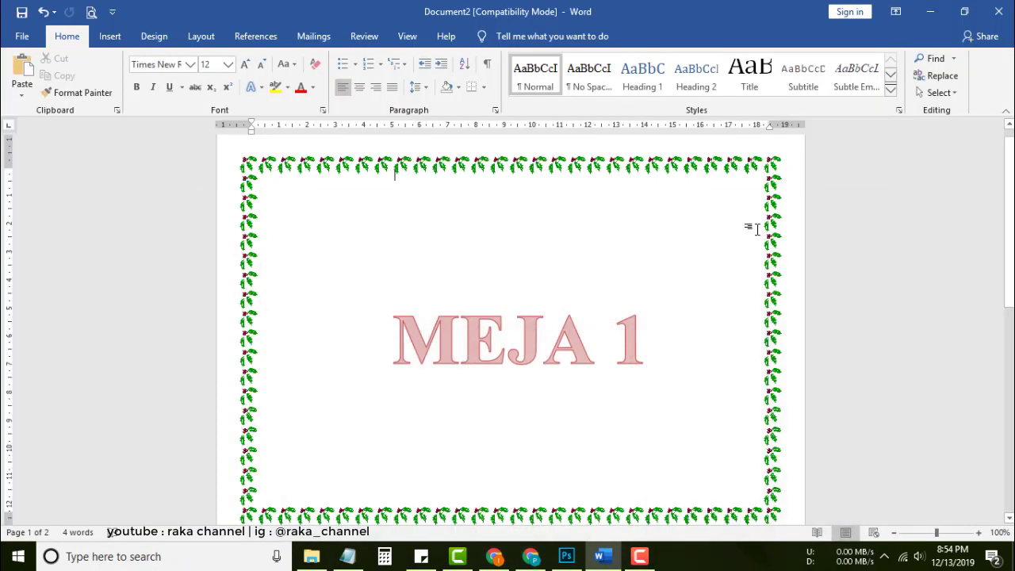
pyautogui.moveTo(1010, 278); pyautogui.dragTo(1008, 262)
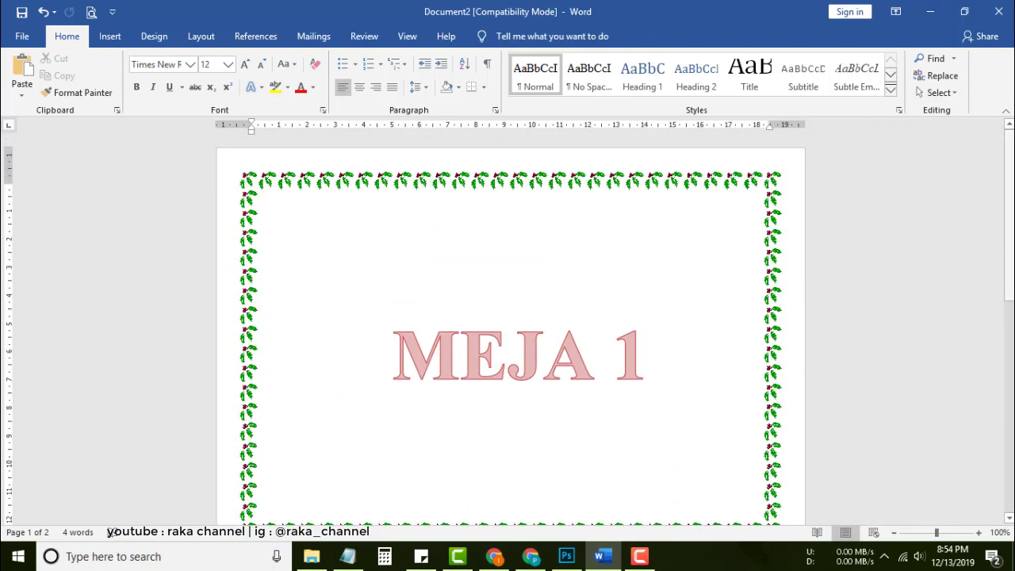
pyautogui.click(19, 36)
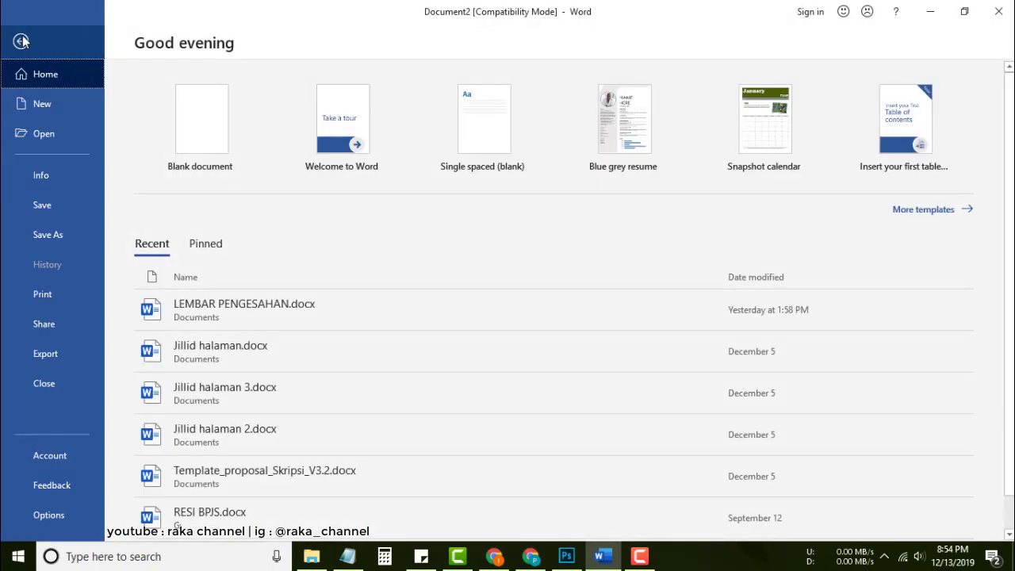
pyautogui.click(64, 296)
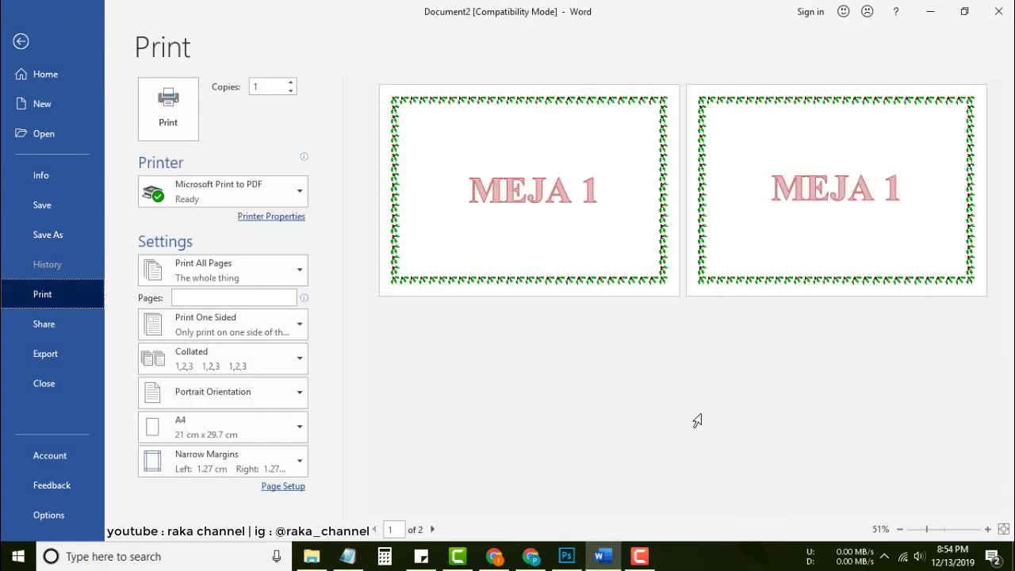
pyautogui.click(295, 196)
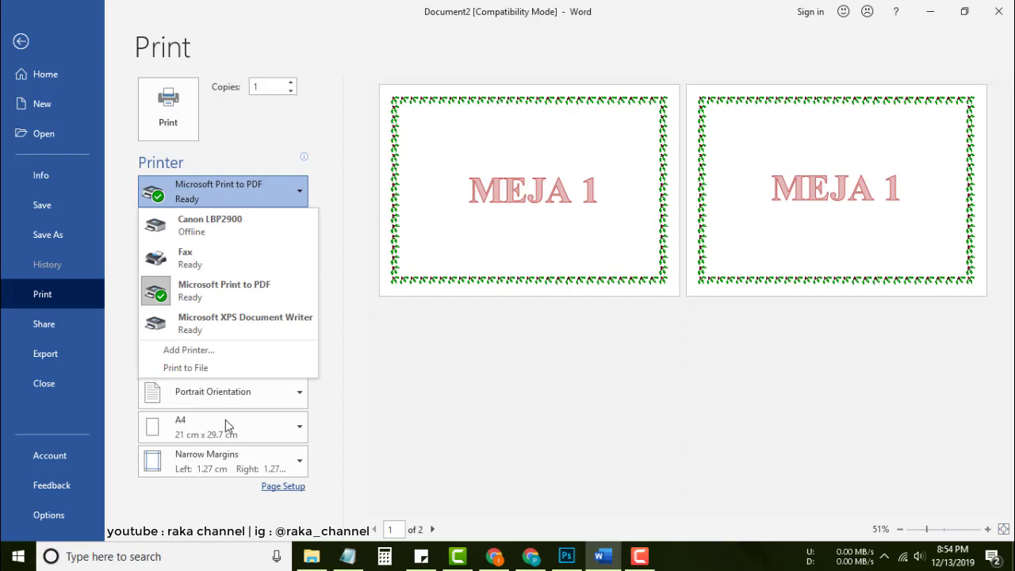
pyautogui.click(202, 216)
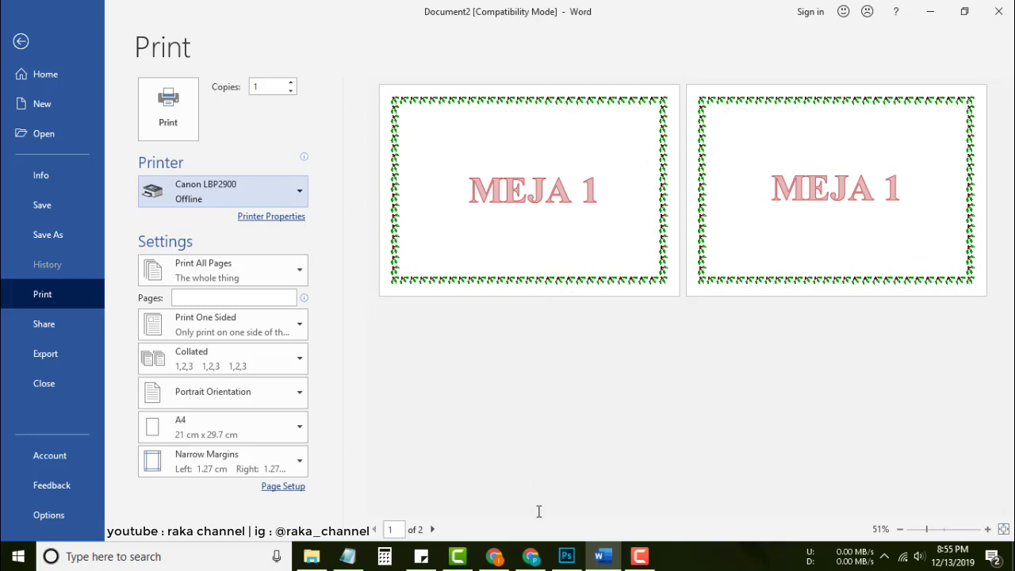
# Compare against the SSS.pdf sample in Chrome.
pyautogui.click(530, 555)
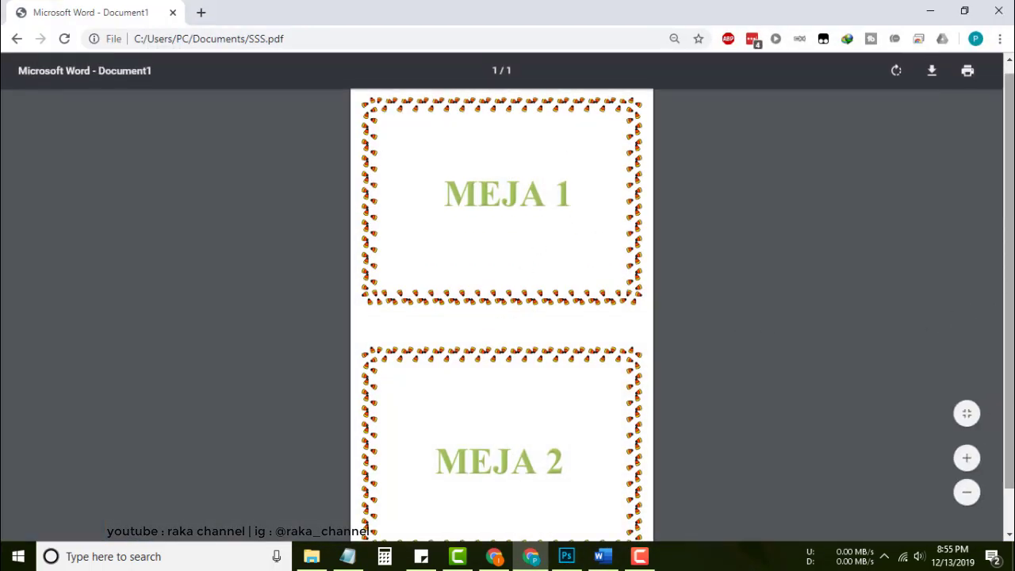
pyautogui.scroll(-1, 963, 155)
pyautogui.scroll(1, 963, 156)
# Print both MEJA 1 cards with Microsoft Print to PDF, saving as MEJA.pdf in Documents.
pyautogui.click(930, 11)
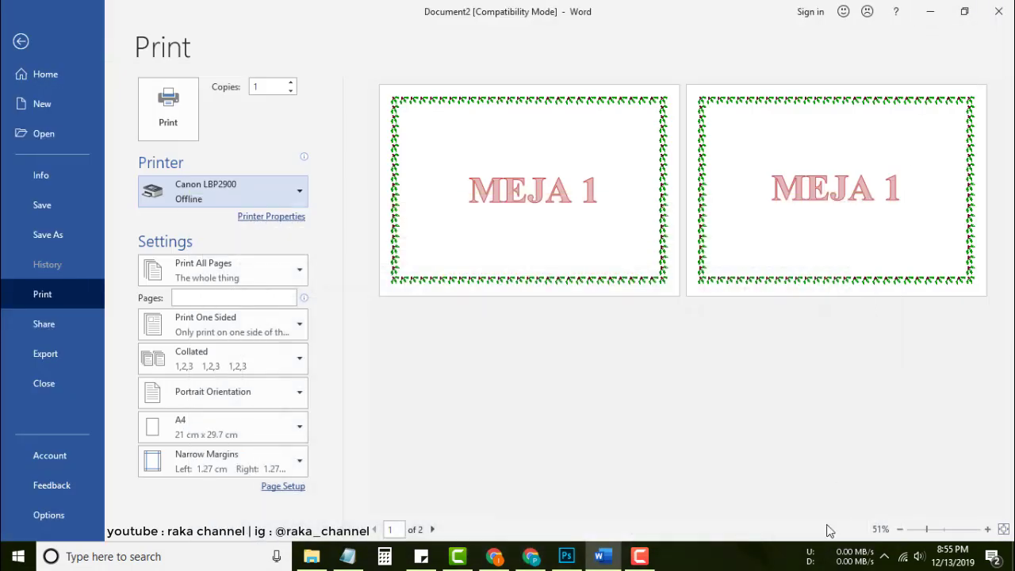
pyautogui.click(281, 191)
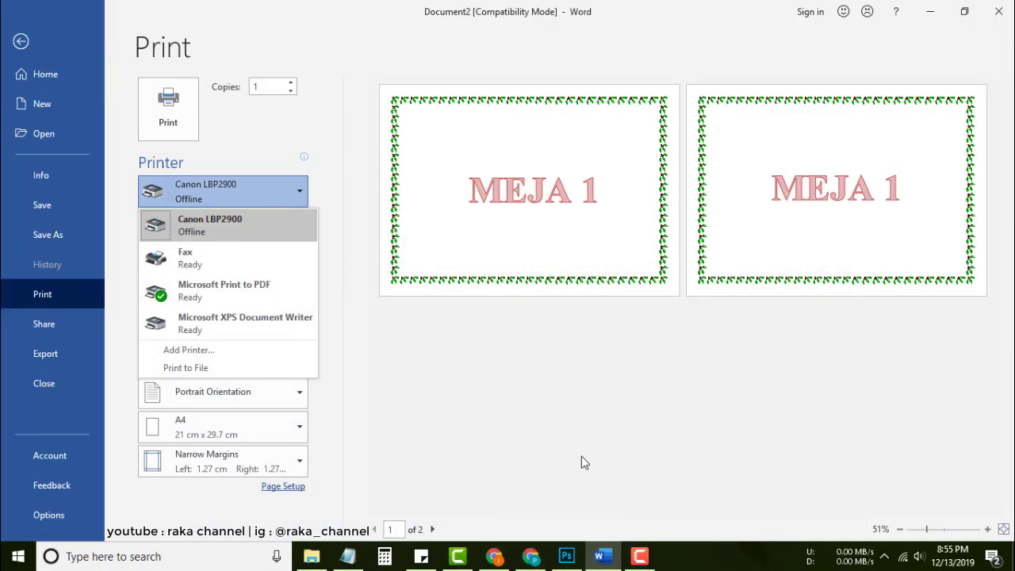
pyautogui.click(259, 294)
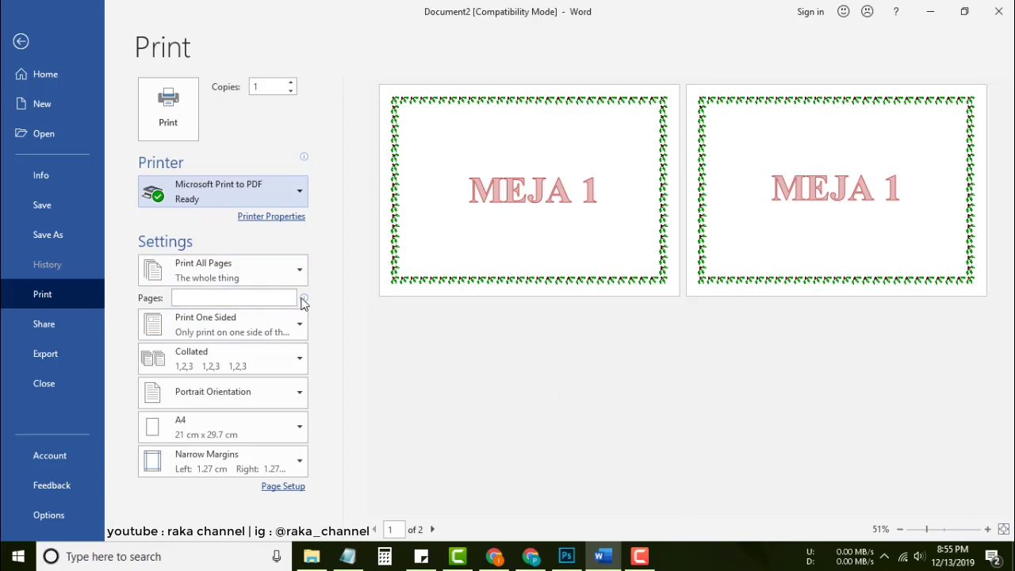
pyautogui.click(168, 121)
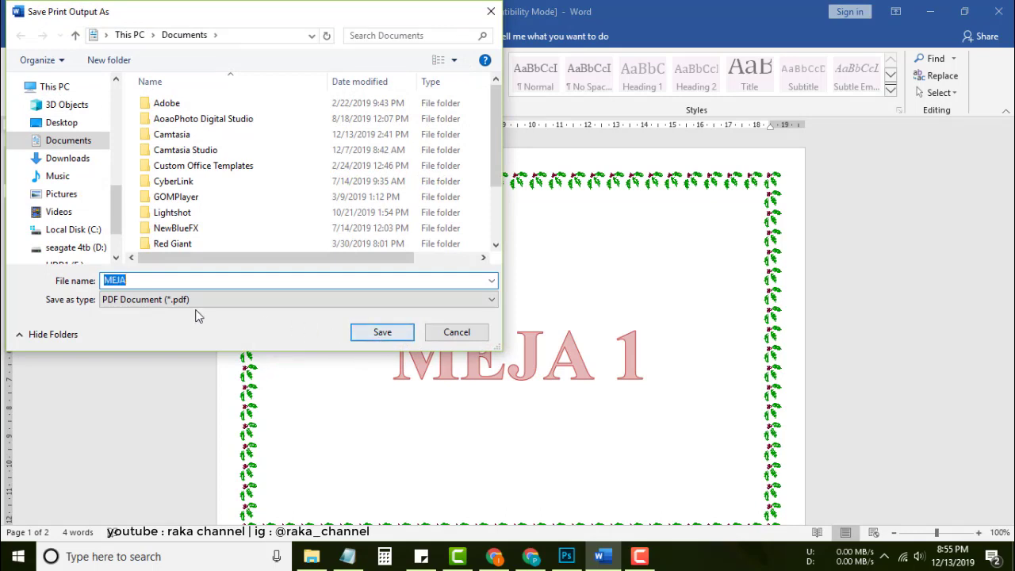
pyautogui.click(391, 332)
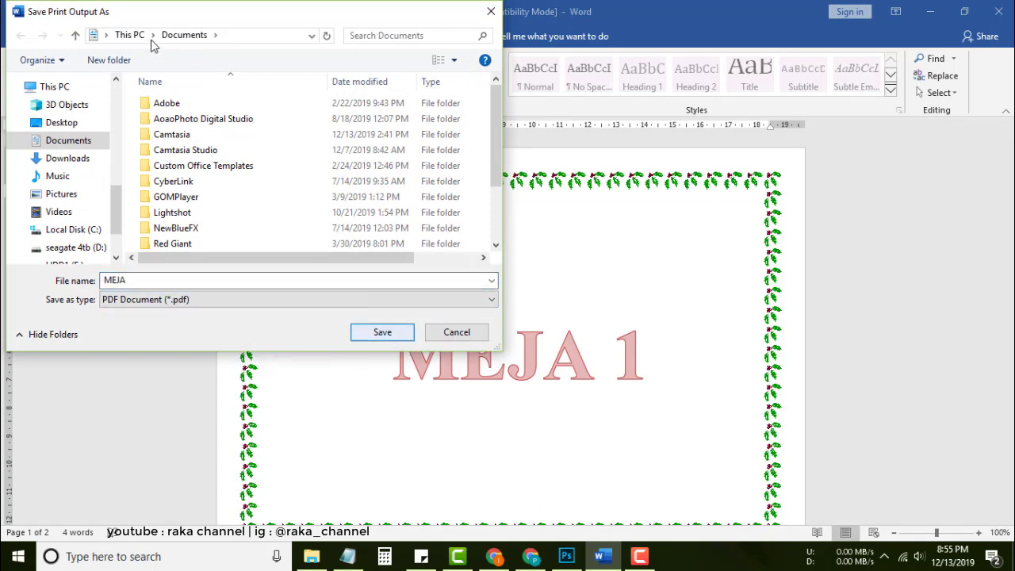
pyautogui.click(382, 332)
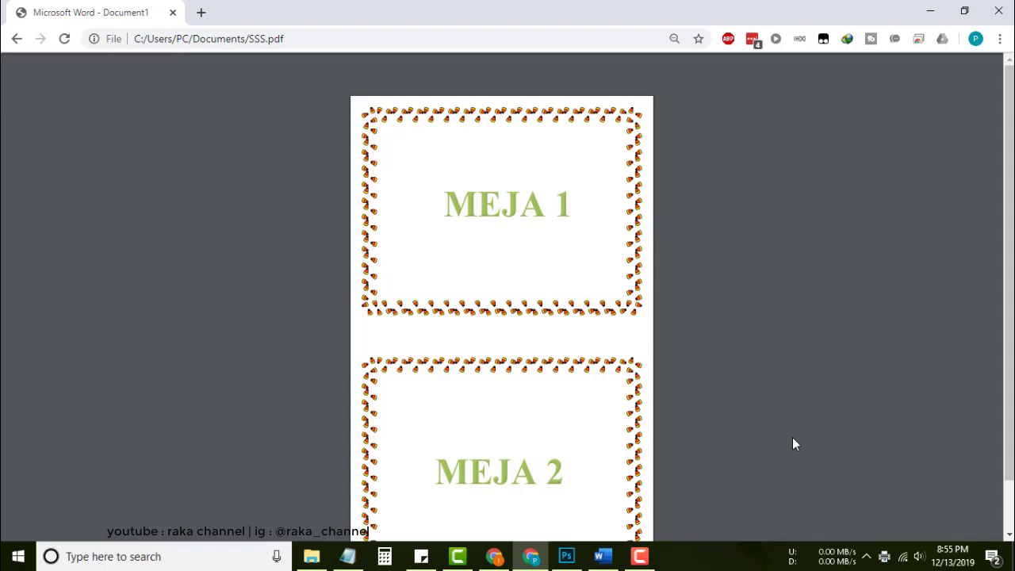
# Open MEJA.pdf from the Documents folder in Chrome.
pyautogui.hotkey('ctrl', 'o')
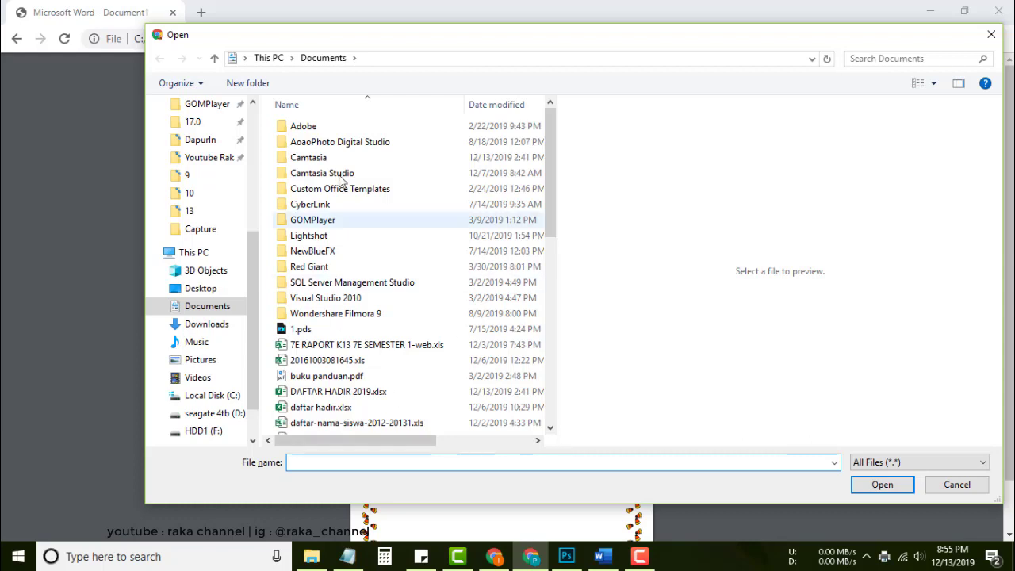
pyautogui.click(221, 309)
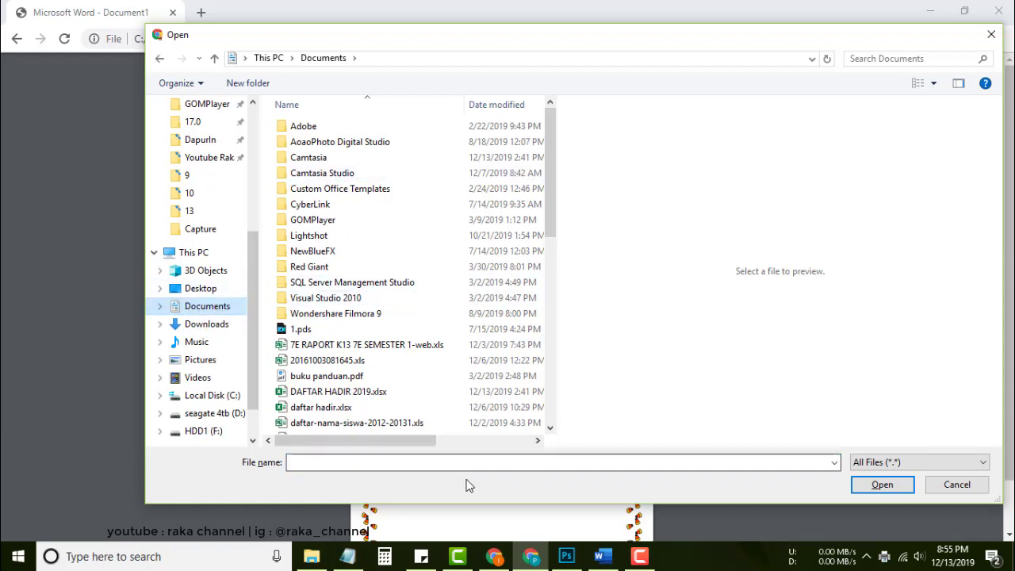
pyautogui.click(425, 463)
pyautogui.write('MEJA')
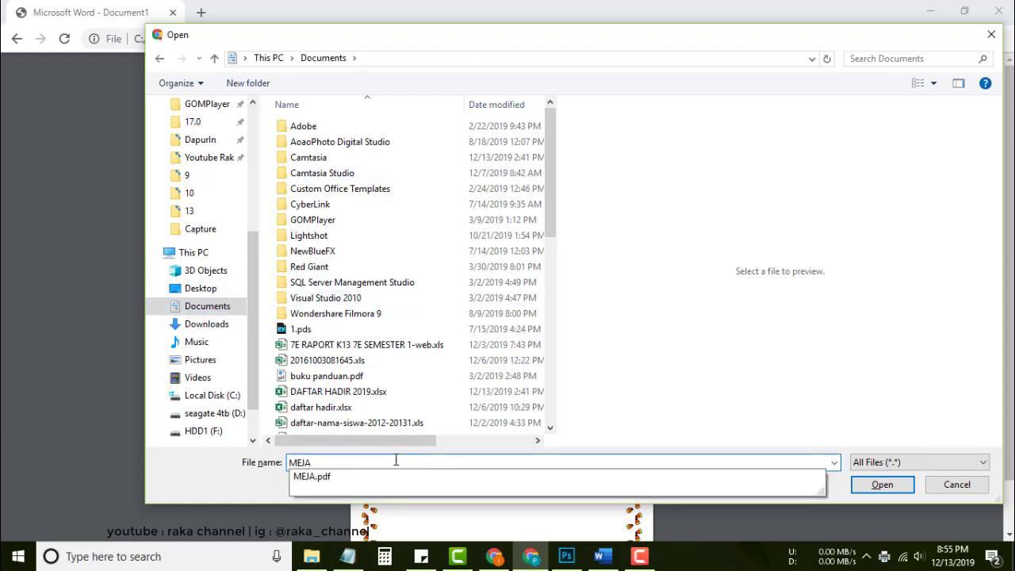
pyautogui.click(365, 476)
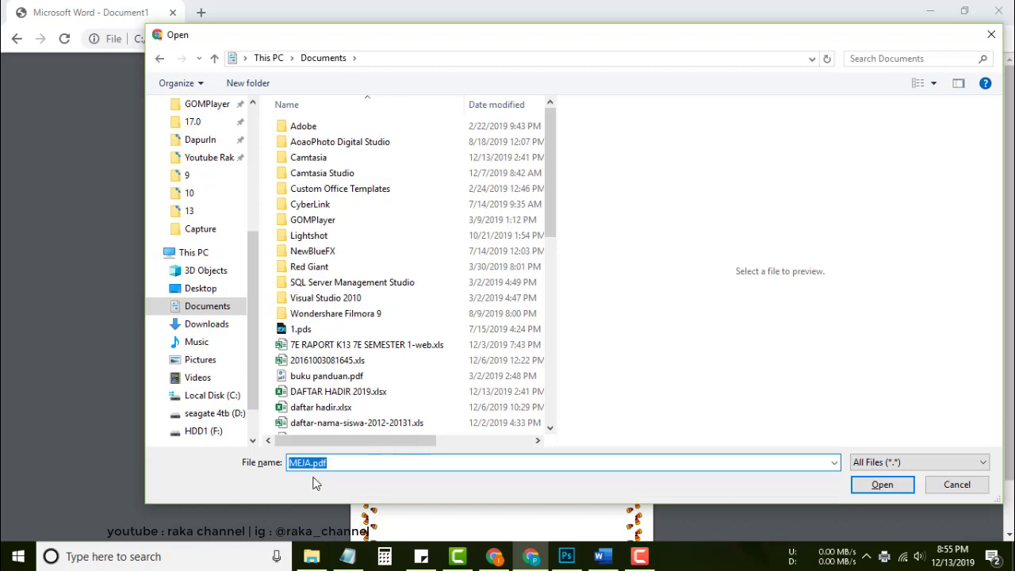
pyautogui.click(855, 488)
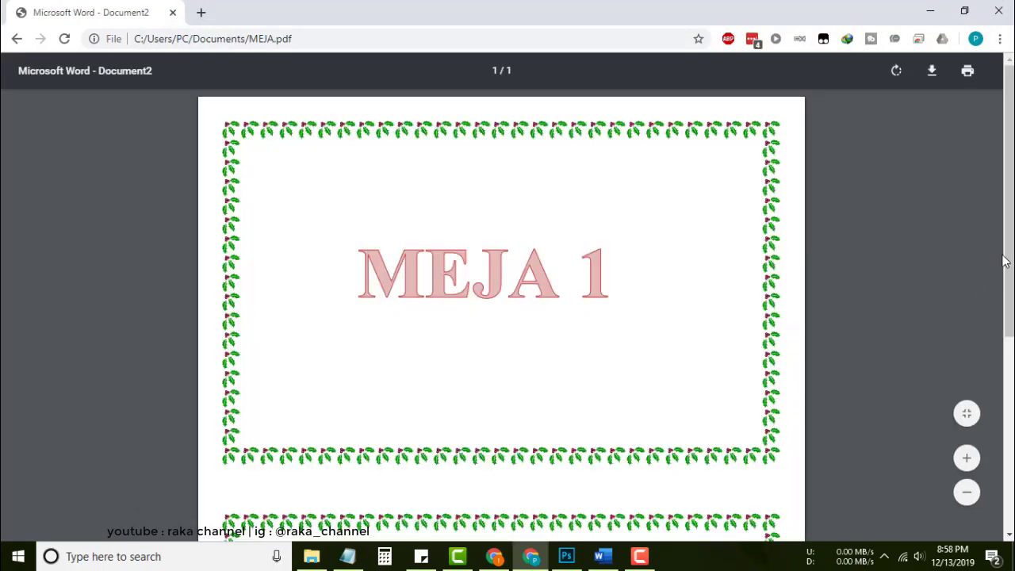
# Scroll through the PDF to review both holly-bordered MEJA 1 cards, briefly checking the Notepad notes.
pyautogui.moveTo(1005, 262)
pyautogui.mouseDown()
pyautogui.moveTo(1012, 485)
pyautogui.moveTo(1008, 297)
pyautogui.moveTo(1008, 396)
pyautogui.moveTo(1009, 333)
pyautogui.mouseUp()
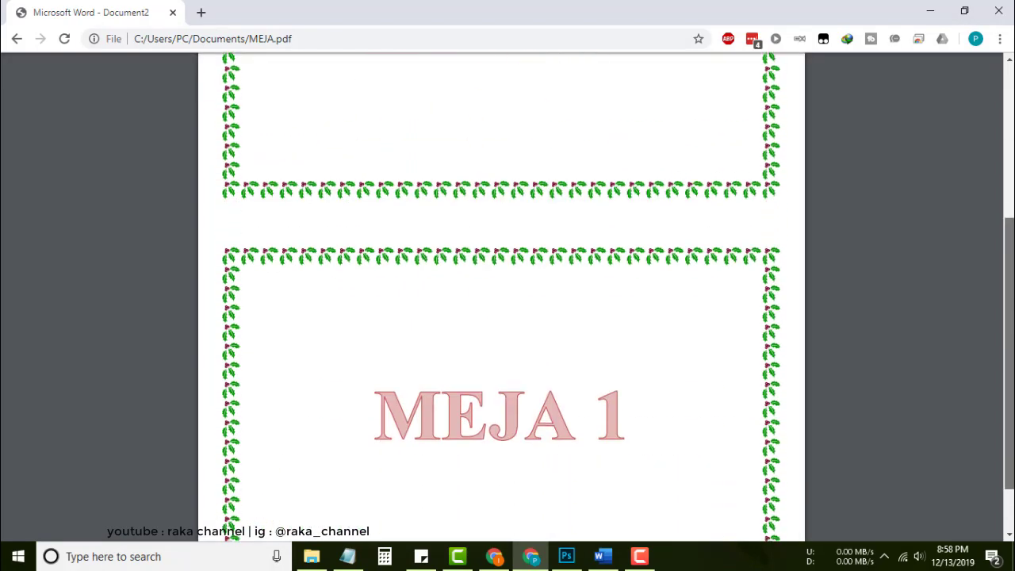
pyautogui.moveTo(1008, 333)
pyautogui.mouseDown()
pyautogui.moveTo(1008, 388)
pyautogui.moveTo(1008, 199)
pyautogui.mouseUp()
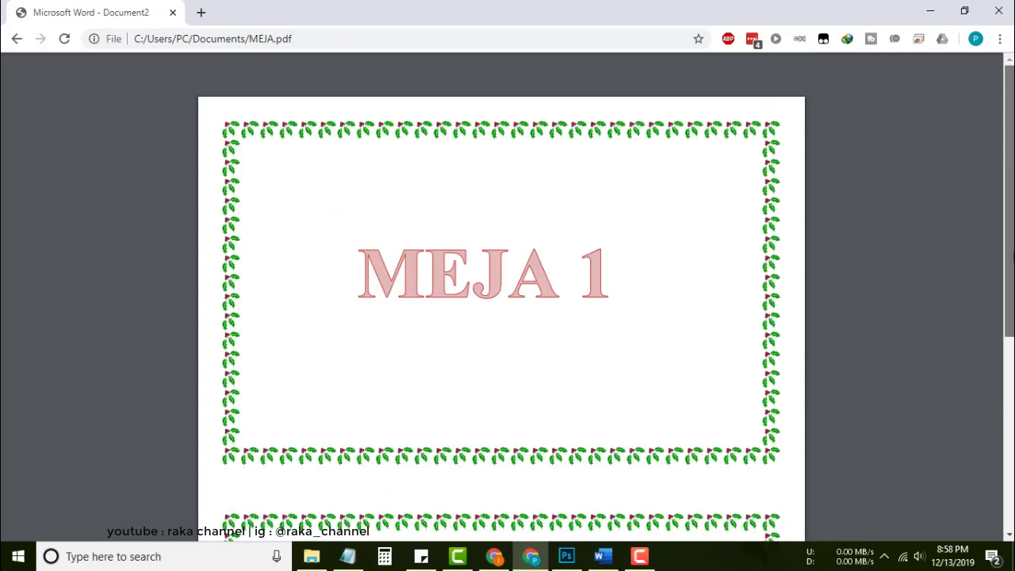
pyautogui.scroll(-3, 999, 441)
pyautogui.scroll(3, 999, 442)
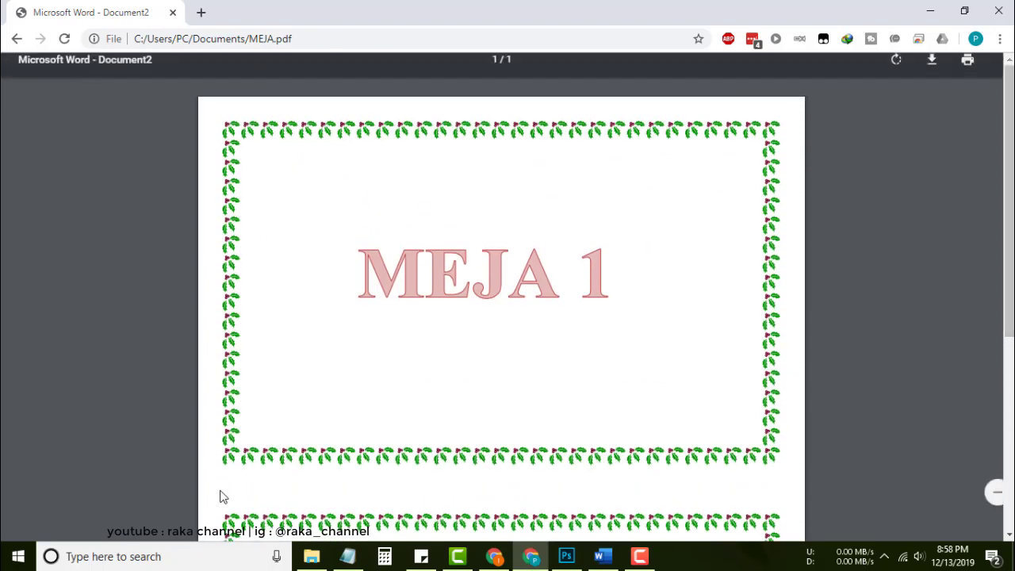
pyautogui.click(347, 556)
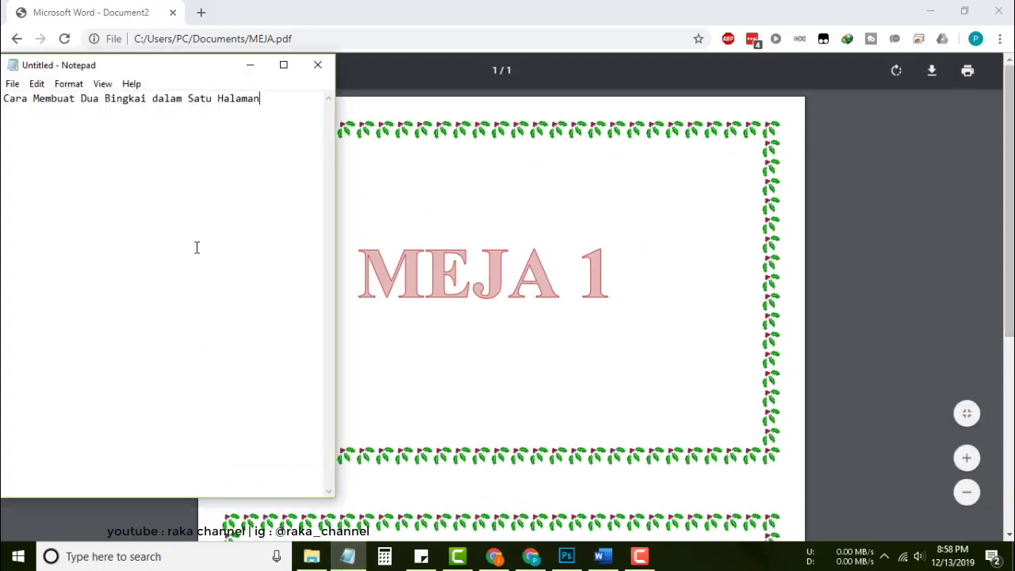
pyautogui.click(250, 65)
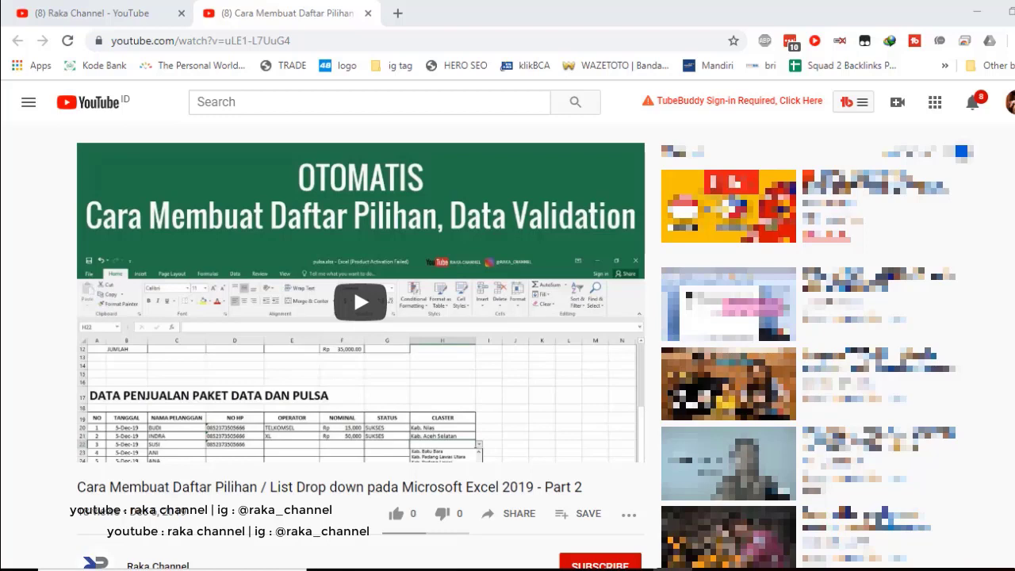
# Subscribe to the channel with notifications set to All, and like the video.
pyautogui.scroll(-2, 361, 317)
pyautogui.click(593, 420)
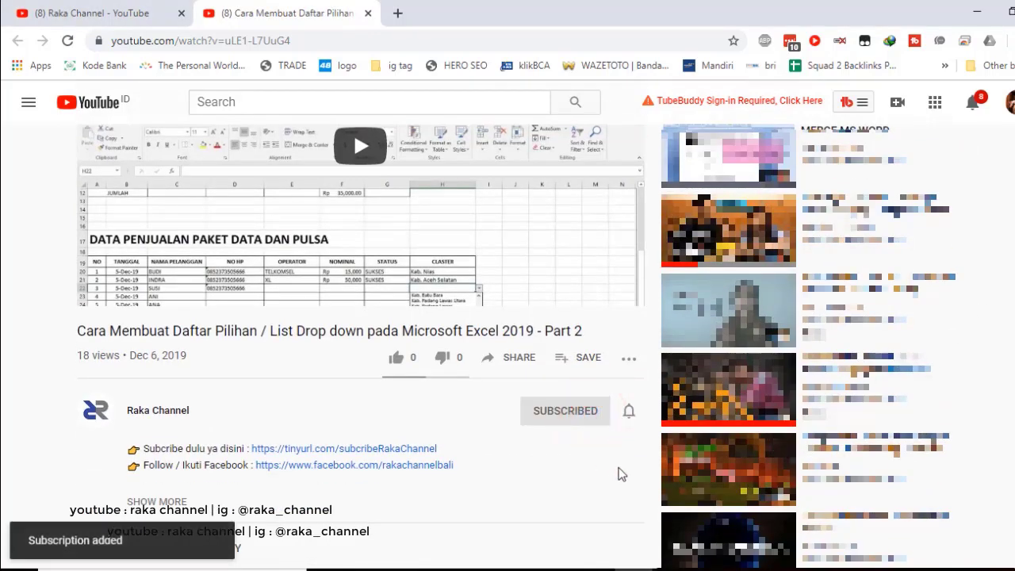
pyautogui.click(628, 413)
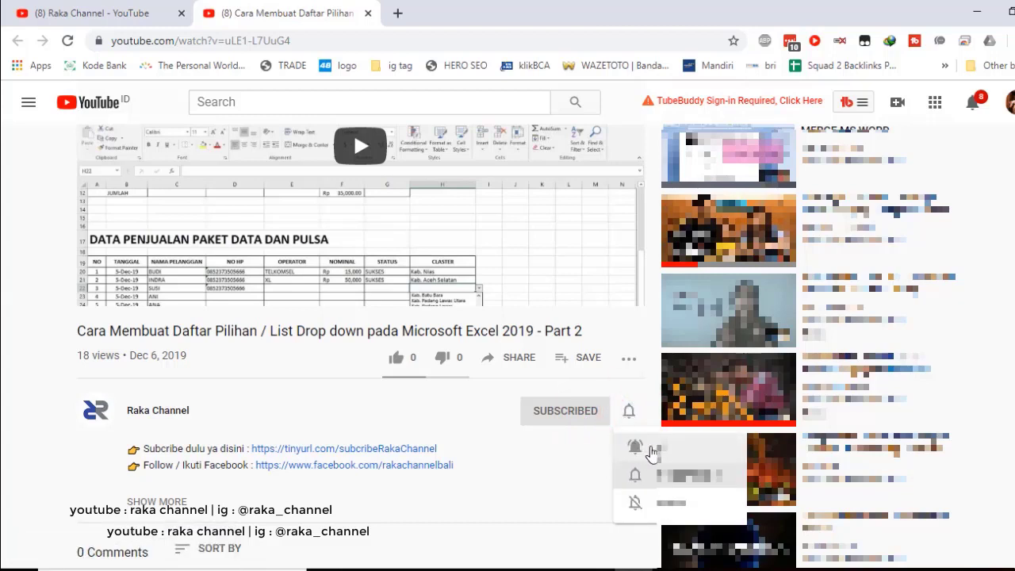
pyautogui.click(648, 447)
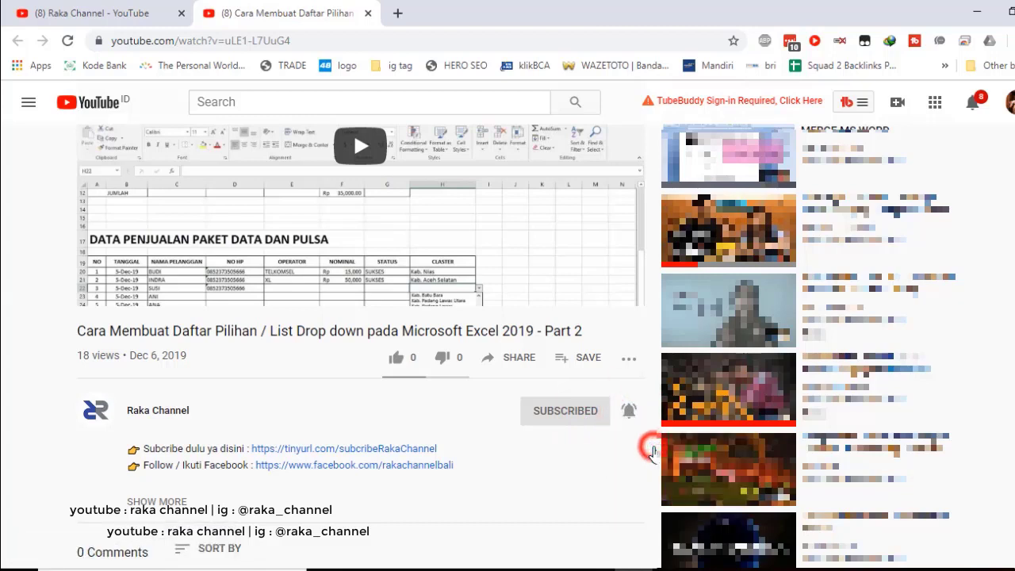
pyautogui.click(396, 358)
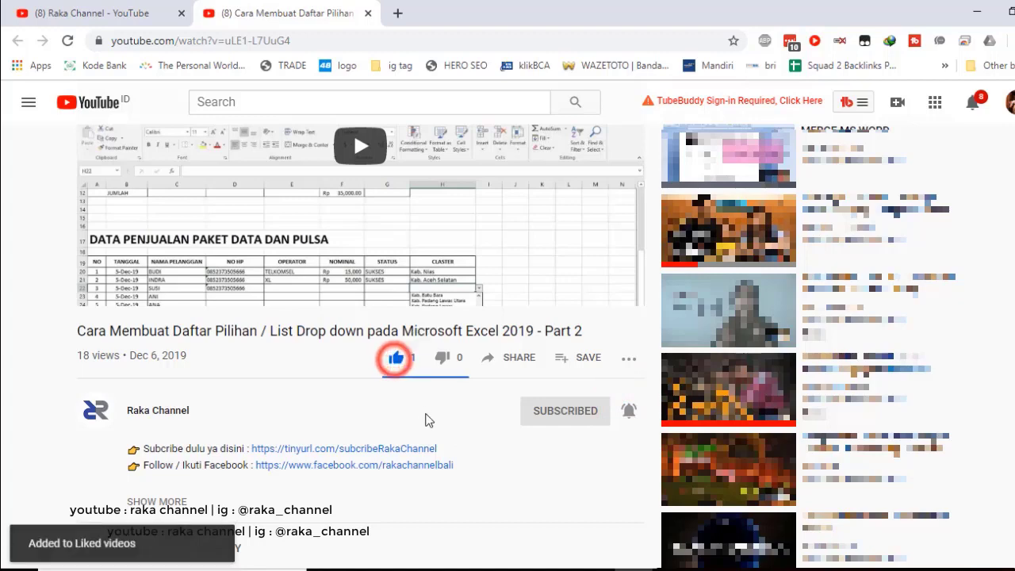
# Open the video's Share panel and browse the additional share targets.
pyautogui.click(513, 360)
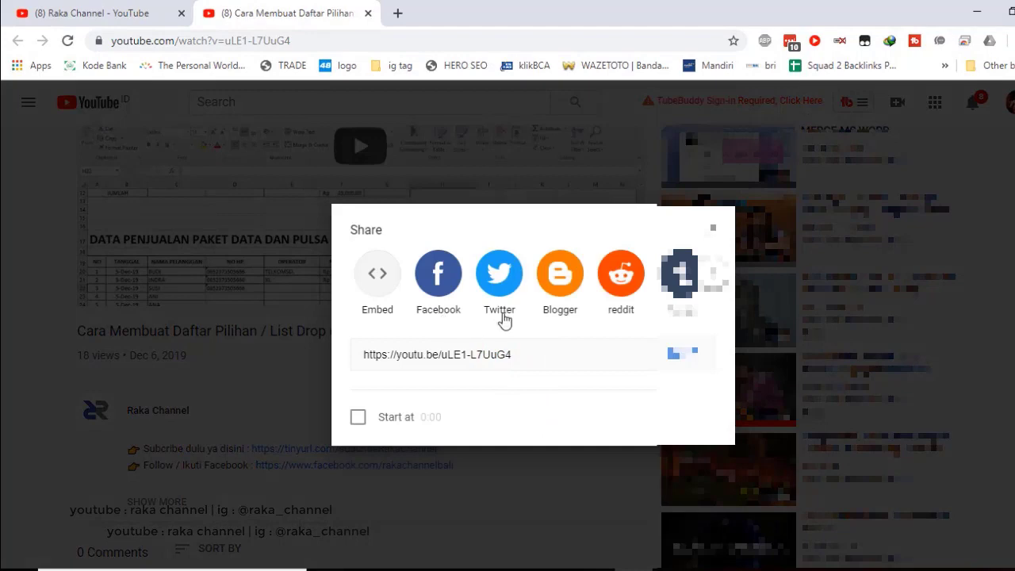
pyautogui.click(709, 273)
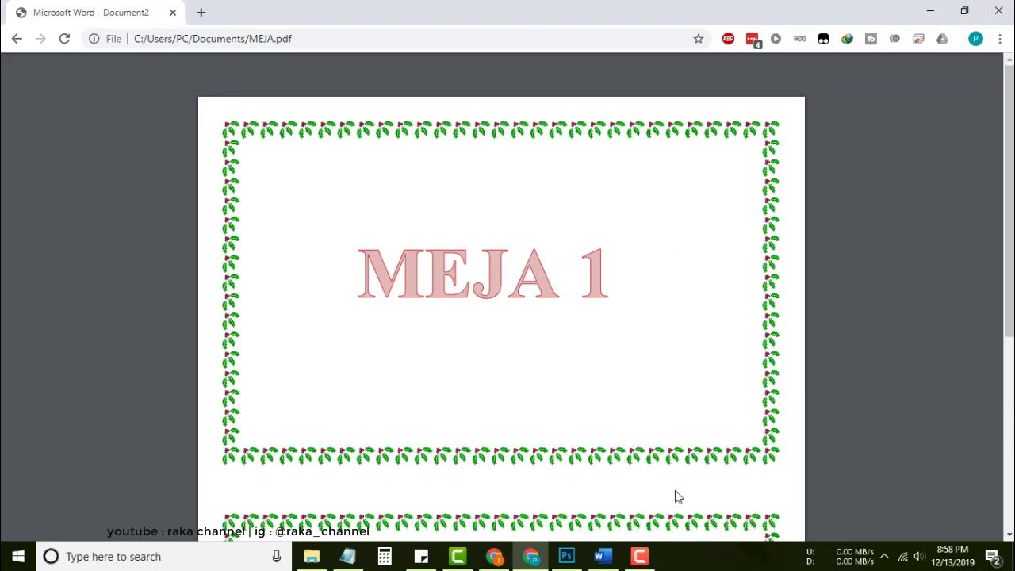
pyautogui.click(639, 555)
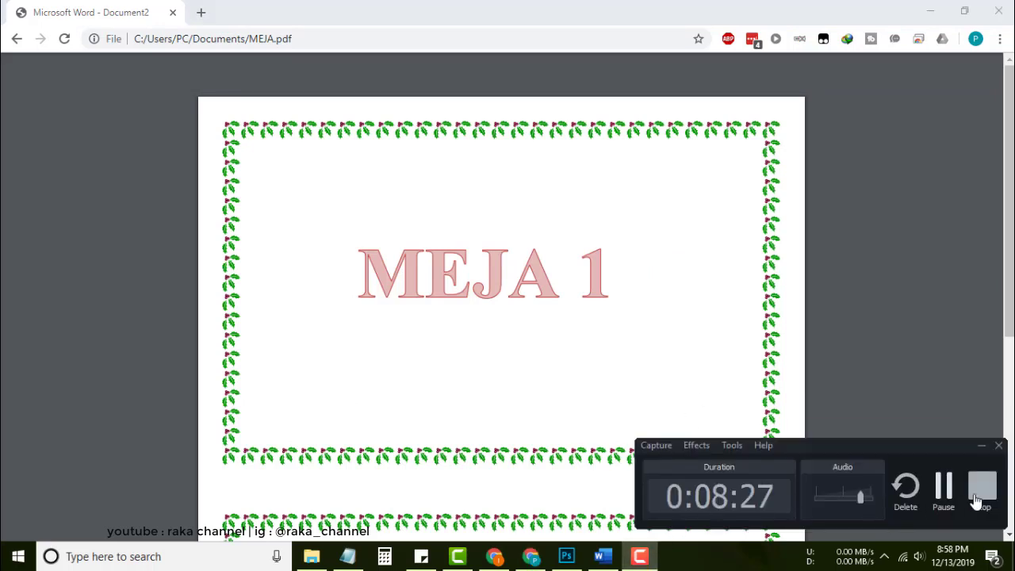